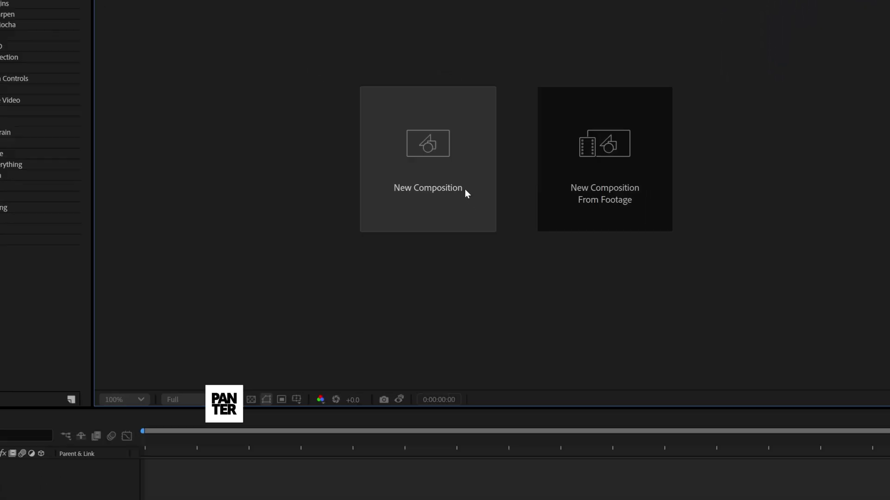
Create a 1920x1080, 30 fps, 6-second SlitScan composition from the Social Media Landscape HD preset.
click(465, 194)
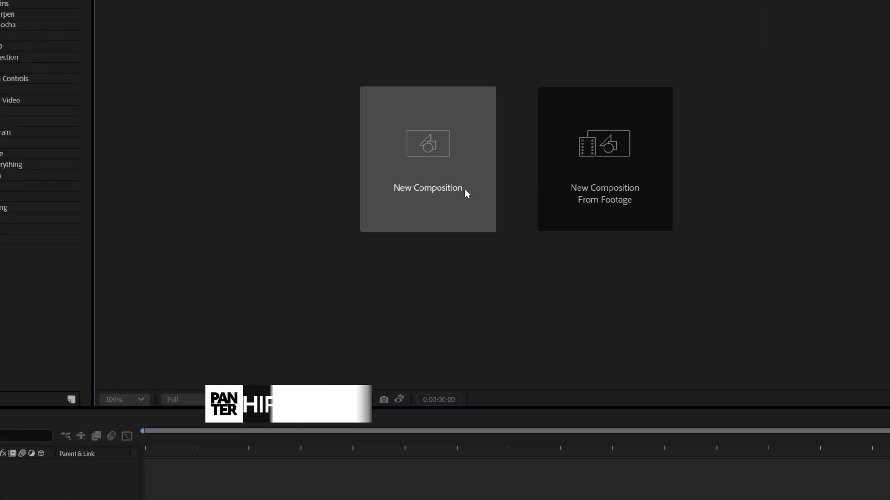
text(SlitScan)
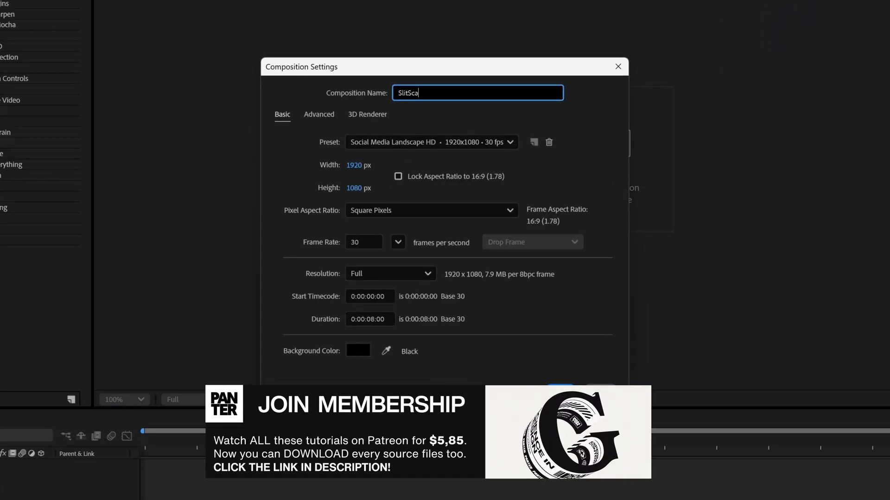
click(459, 146)
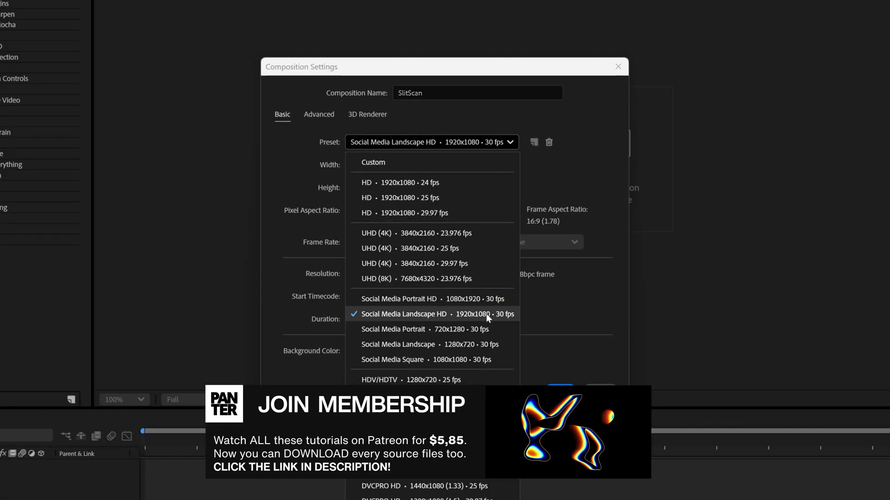
click(508, 315)
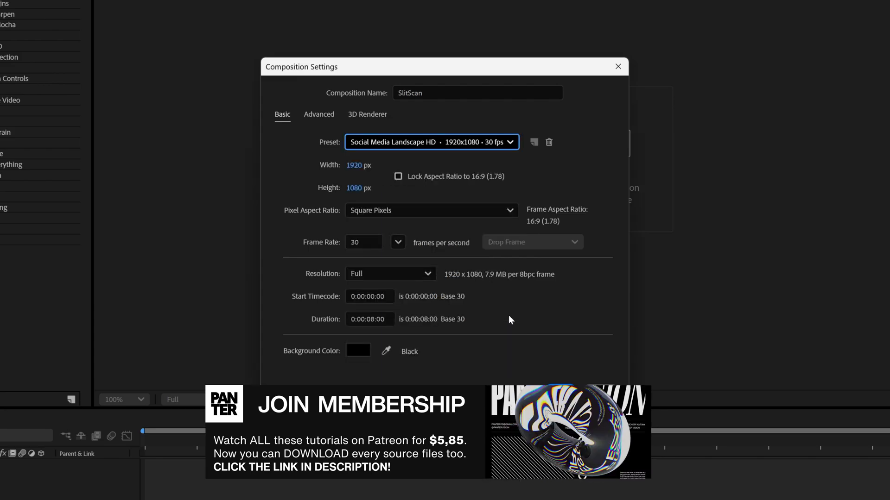
click(371, 319)
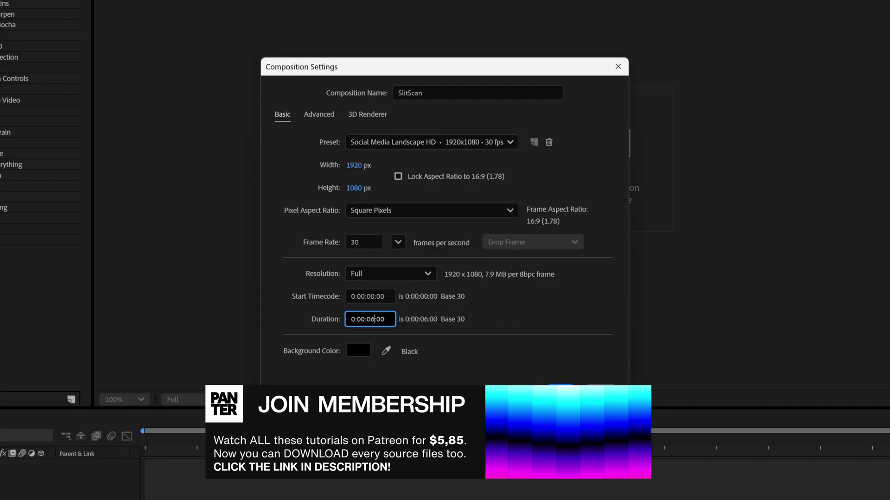
click(561, 391)
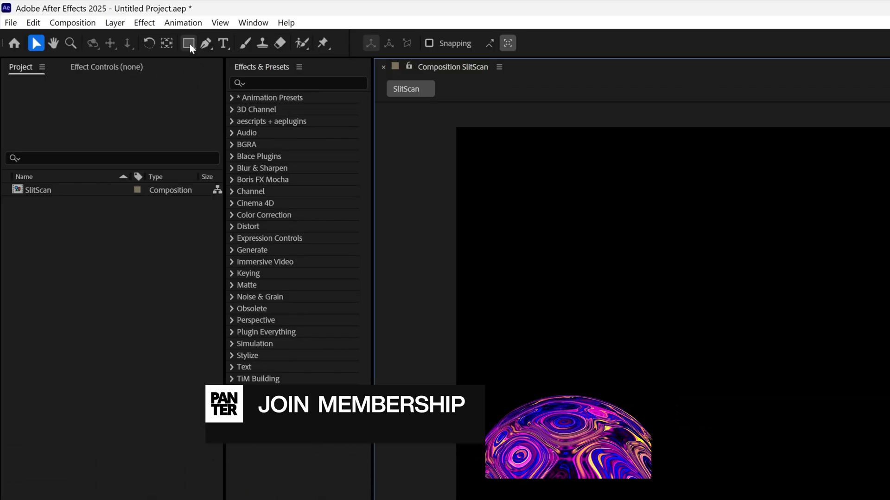
Add a full-frame rectangle shape layer and duplicate it.
double_click(189, 43)
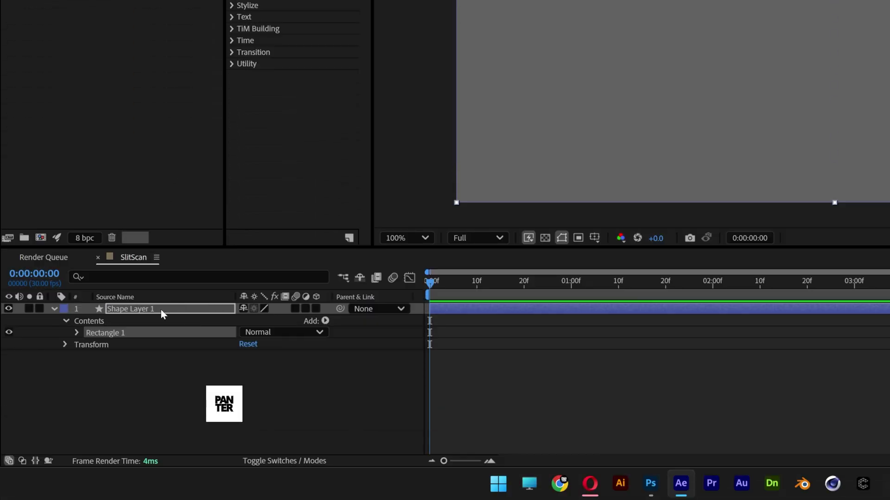
click(160, 310)
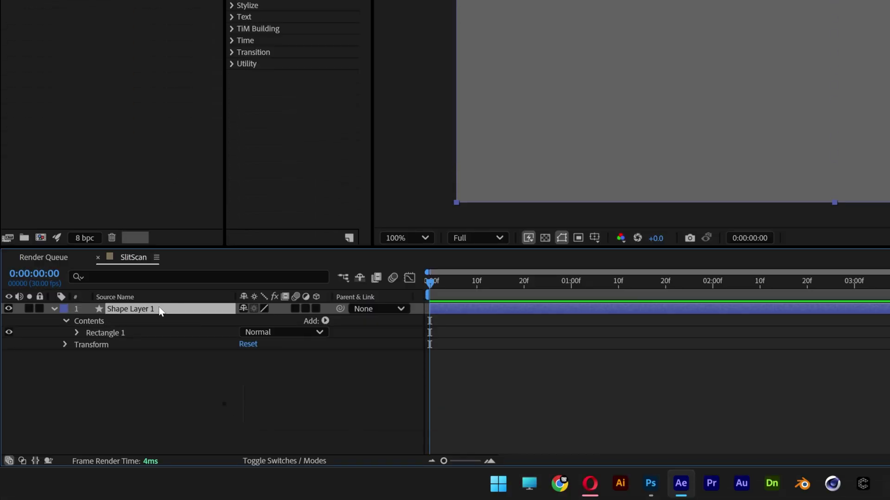
key(ctrl+d)
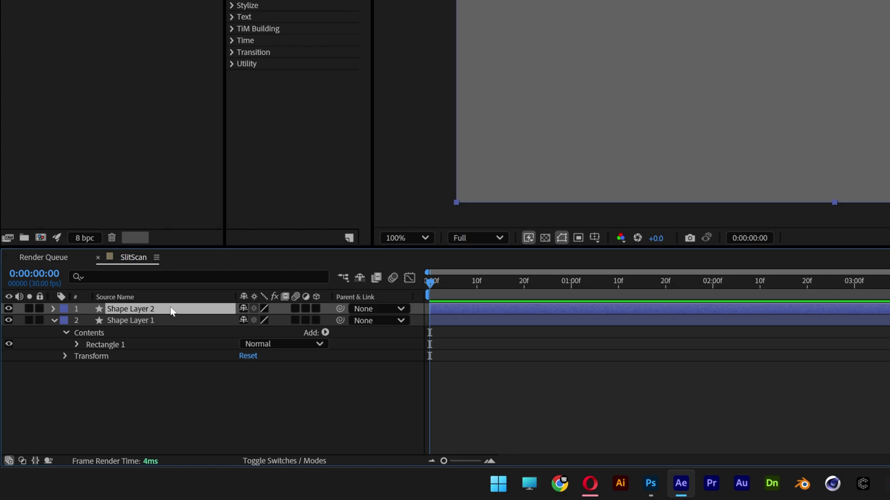
Pre-compose the two shape layers as Subject 1 and Subject 2, then open Subject 1.
right_click(172, 311)
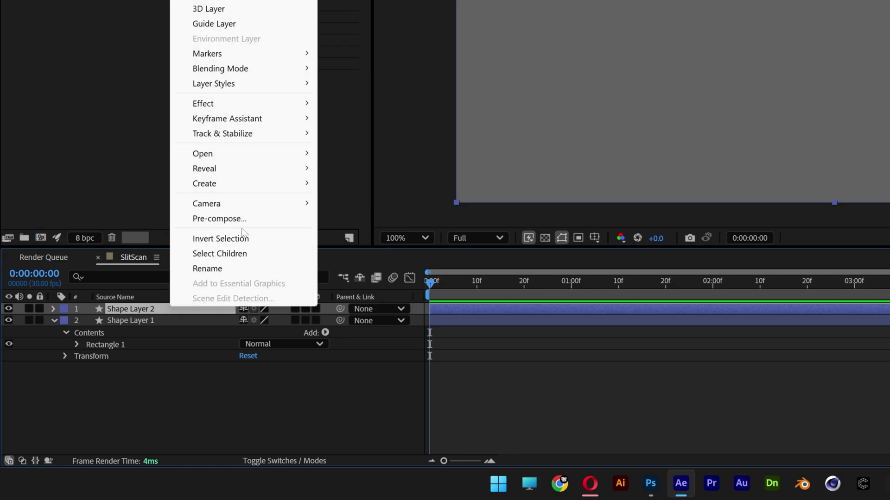
click(220, 219)
text(Sub)
text(ject 1)
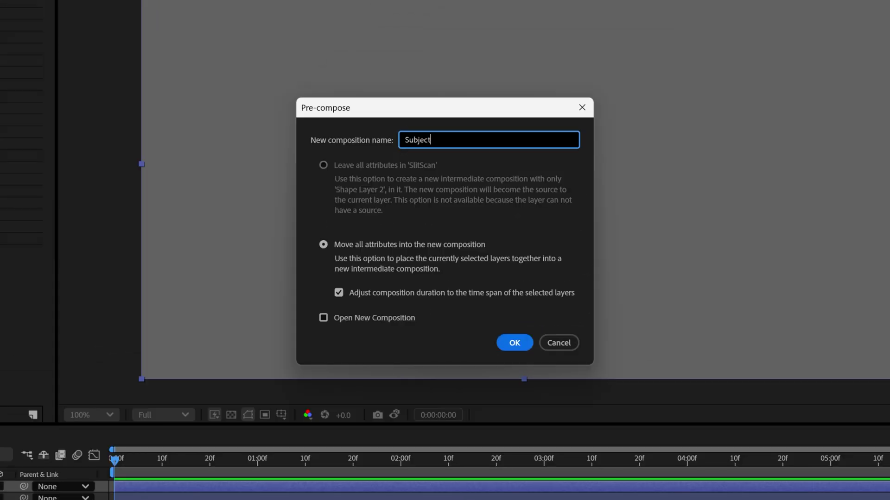
key(Return)
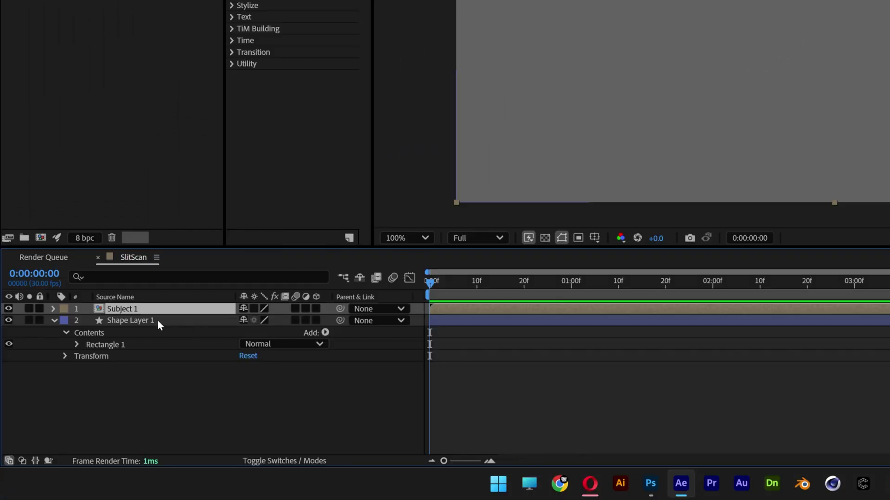
right_click(157, 320)
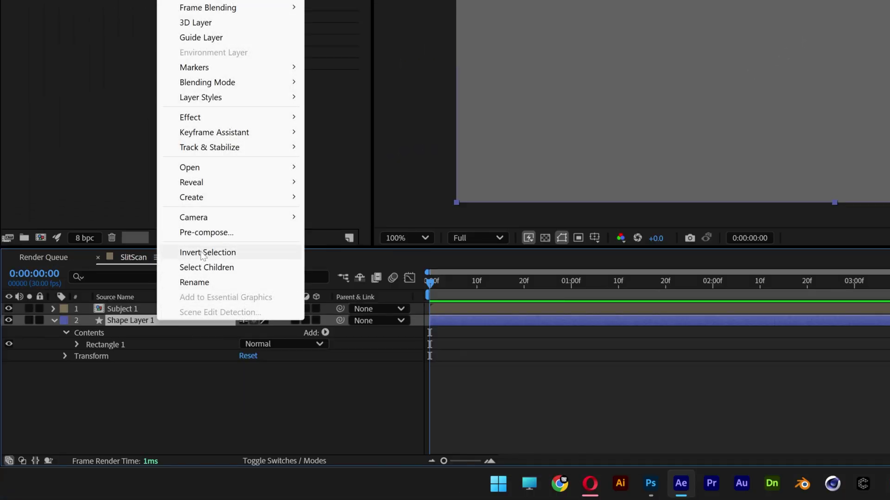
click(228, 233)
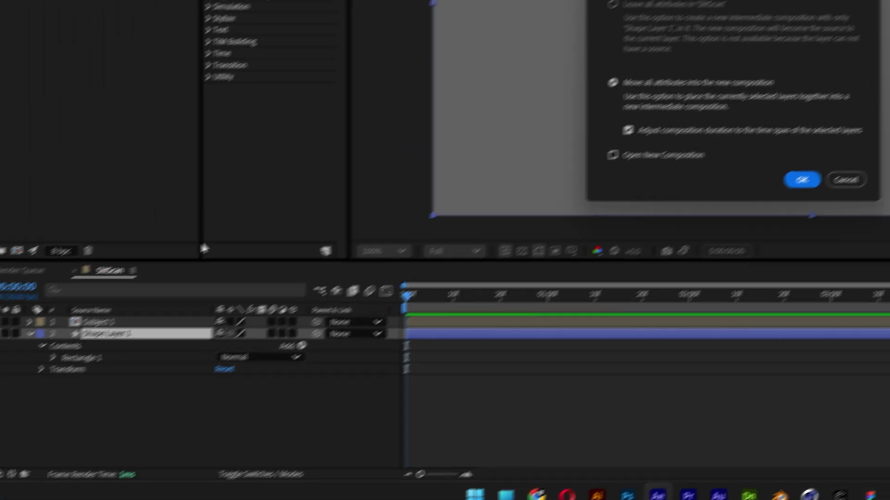
text(Subject 2)
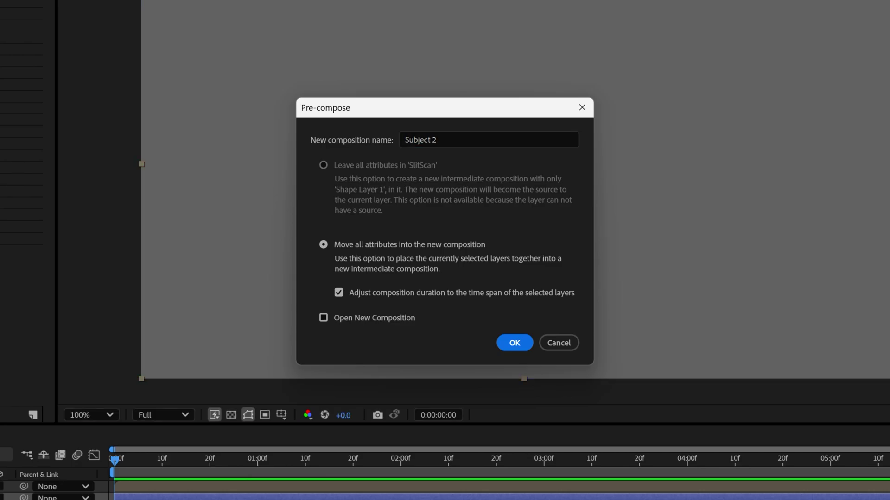
key(Return)
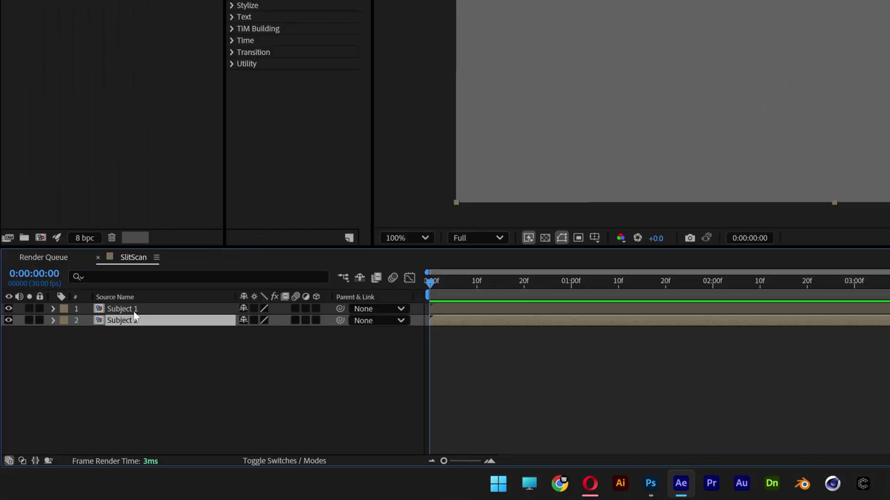
double_click(137, 310)
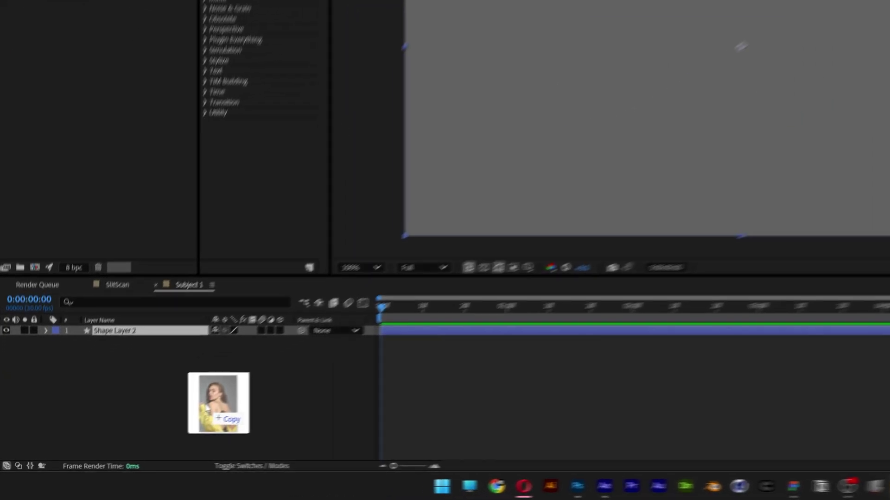
Bring a2.jpg into Subject 1 and delete the grey Shape Layer 2.
drag(218, 402, 231, 390)
click(145, 318)
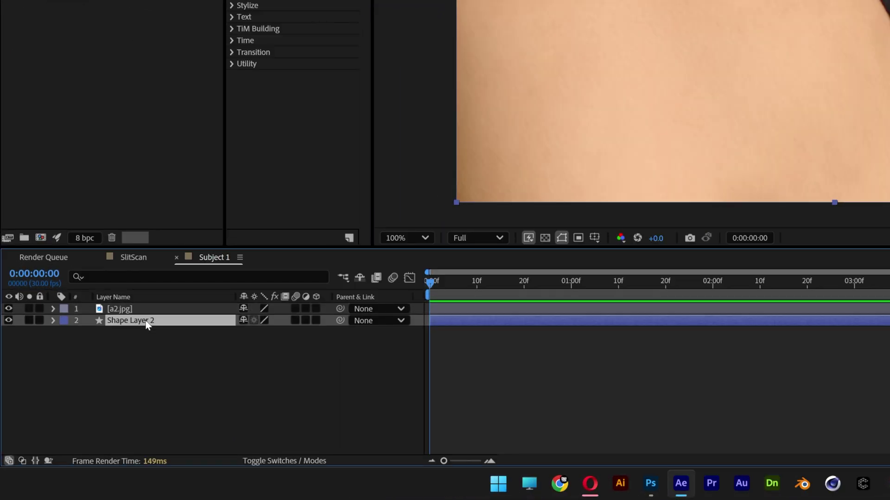
key(Delete)
Scale the a2.jpg layer to 62.6% and return to the SlitScan comp.
click(146, 311)
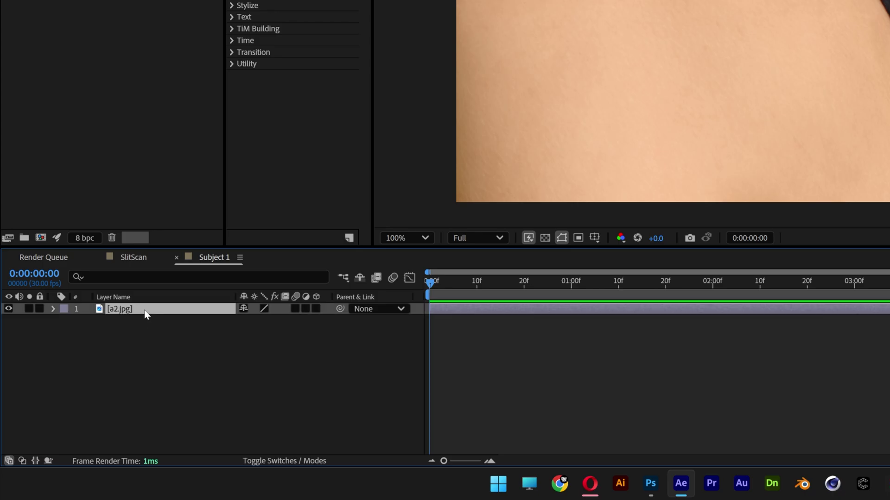
key(s)
drag(259, 326, 209, 325)
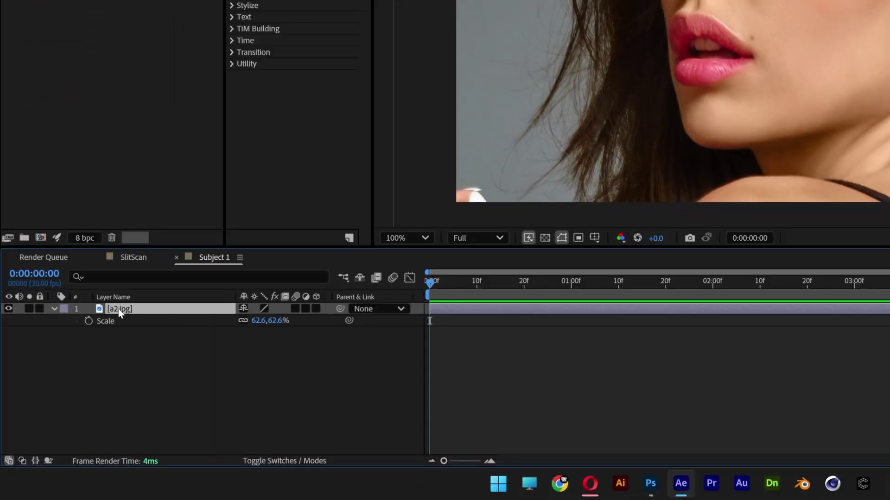
click(134, 258)
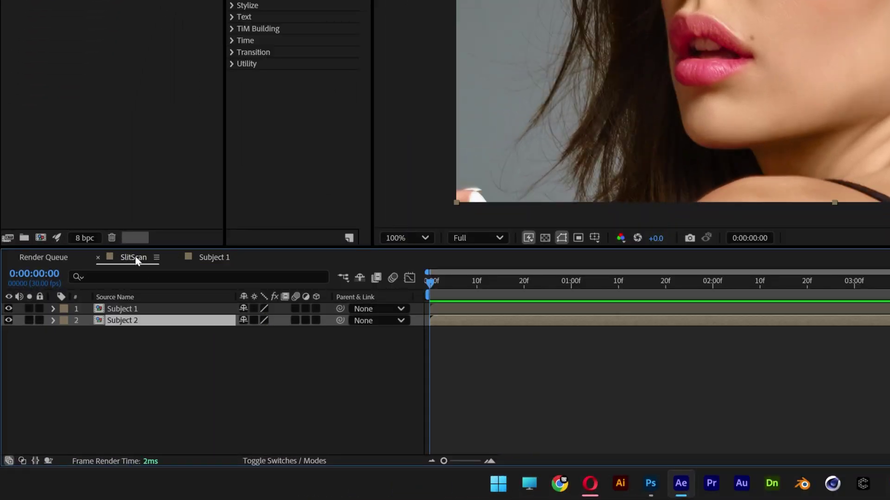
In Subject 2, paste a2.jpg, add a1.jpg, and shrink a1.jpg to 37%.
double_click(133, 322)
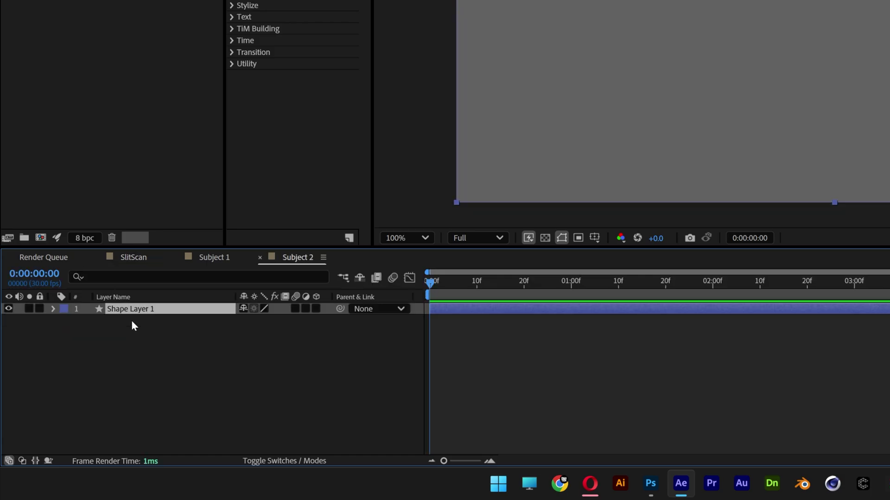
key(ctrl+v)
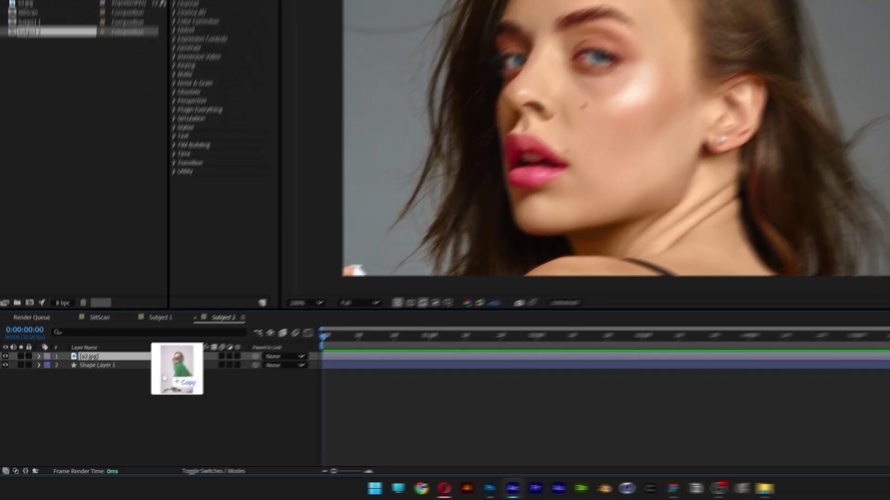
drag(133, 395, 120, 433)
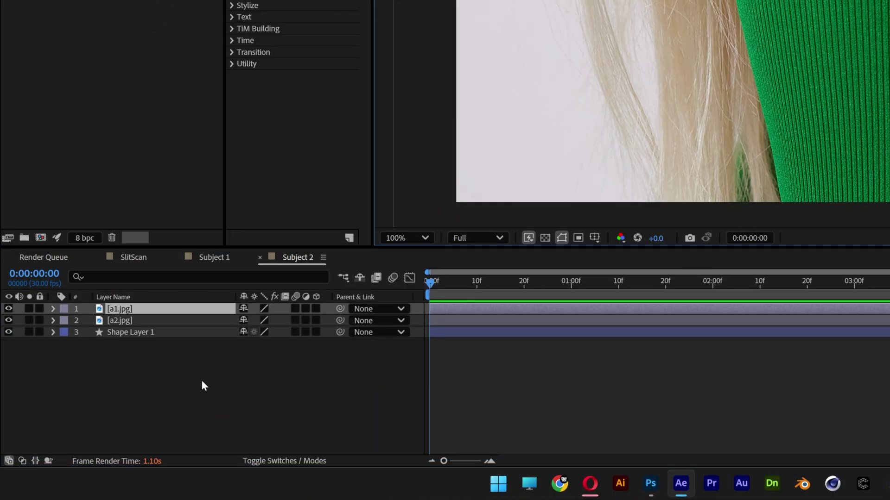
key(s)
drag(260, 320, 245, 321)
Lower a1.jpg's opacity to see the portrait beneath and move it down.
click(52, 308)
click(53, 308)
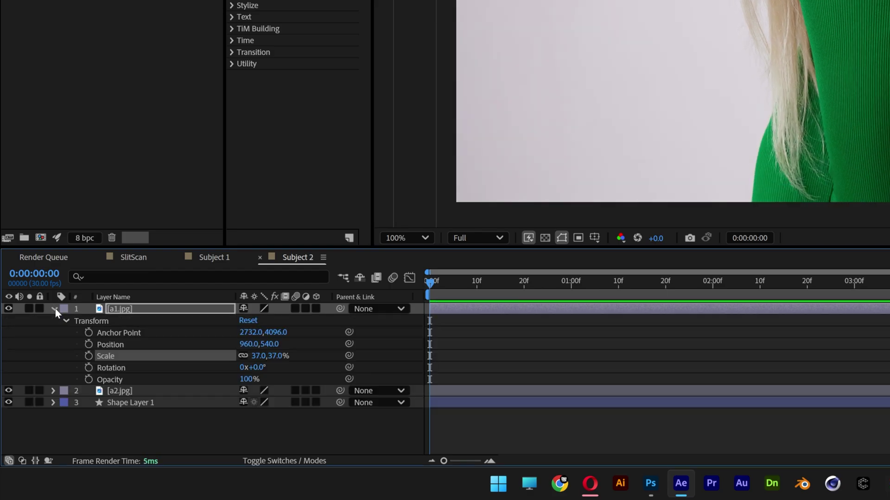
click(138, 378)
drag(244, 385, 223, 378)
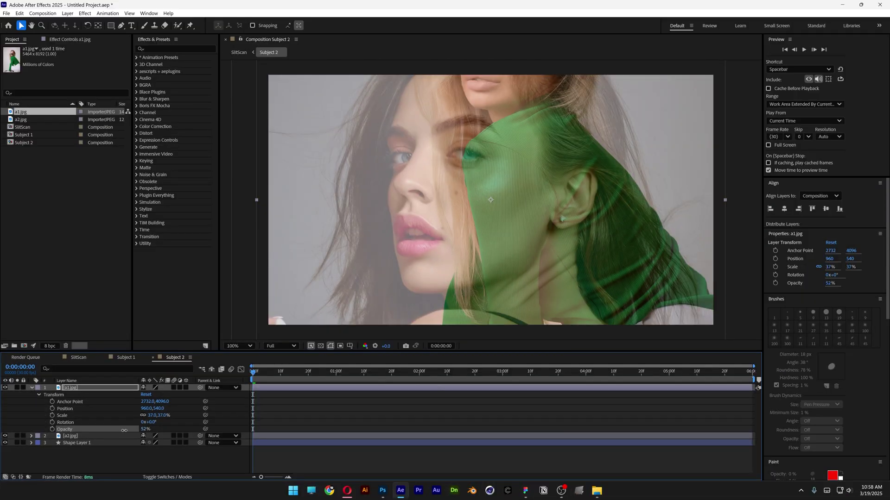
drag(858, 59, 821, 120)
drag(487, 157, 498, 237)
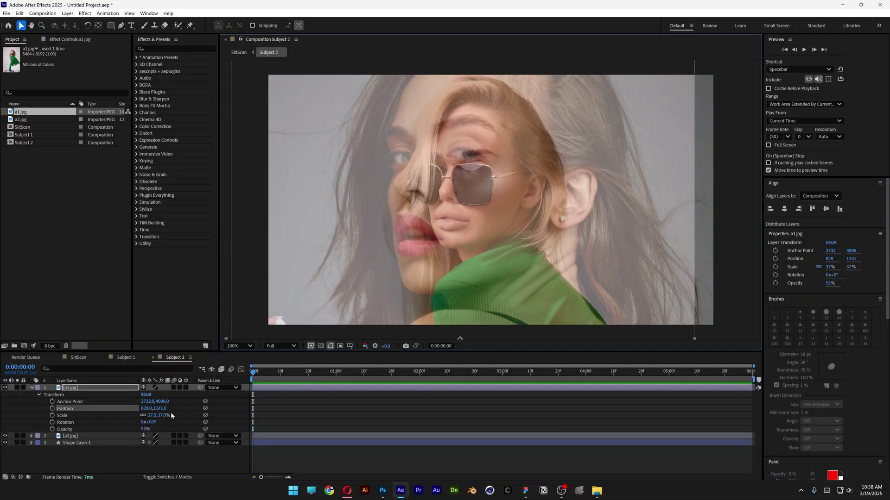
Enlarge a1.jpg to 67%, reposition it to 742,1632, and raise opacity to 100%.
click(107, 416)
drag(152, 416, 78, 418)
click(78, 417)
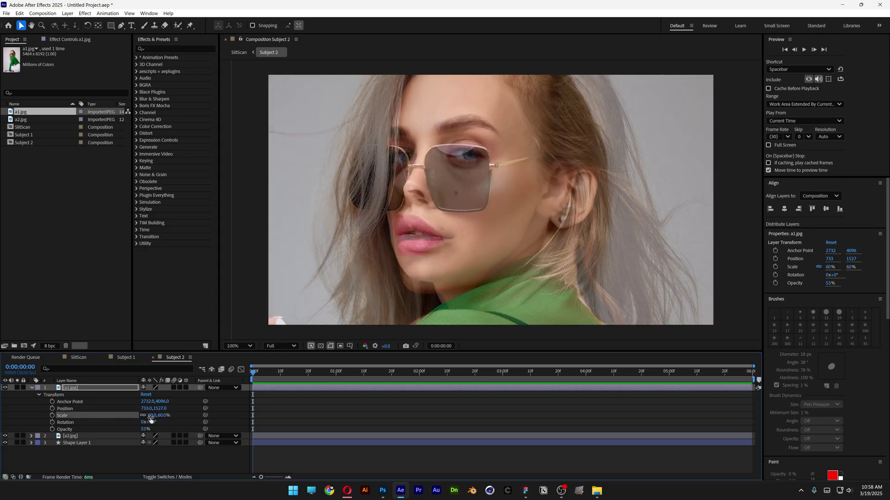
drag(159, 415, 166, 416)
drag(483, 185, 489, 221)
mouse_move(145, 429)
mouse_down()
mouse_move(157, 429)
mouse_move(124, 430)
mouse_move(160, 430)
mouse_move(125, 430)
mouse_move(149, 429)
mouse_up()
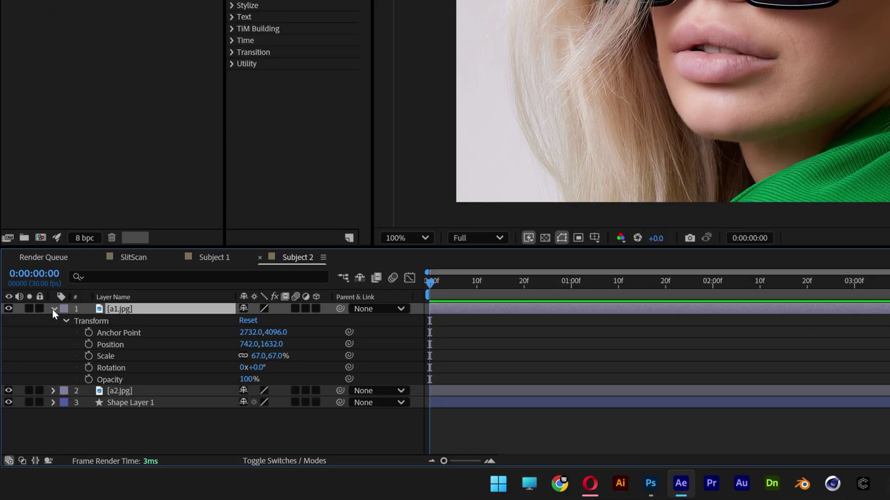
Delete the a2.jpg and Shape Layer 1 layers from Subject 2.
click(31, 388)
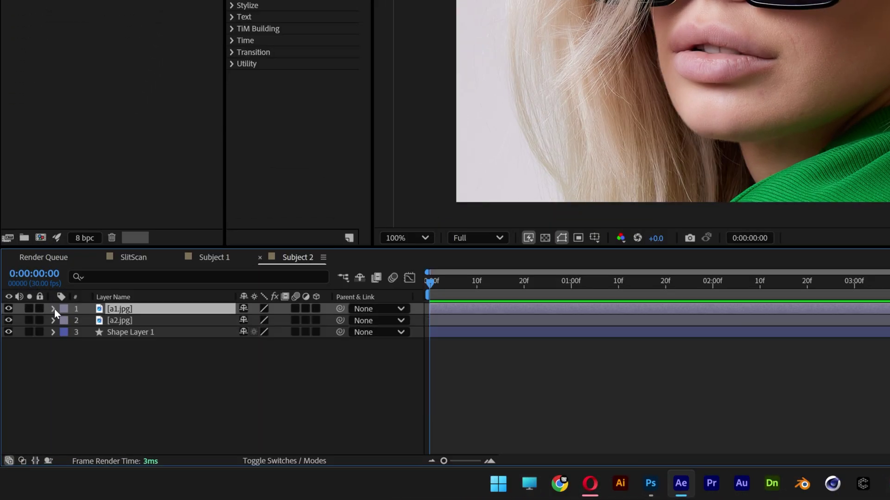
drag(99, 361, 149, 327)
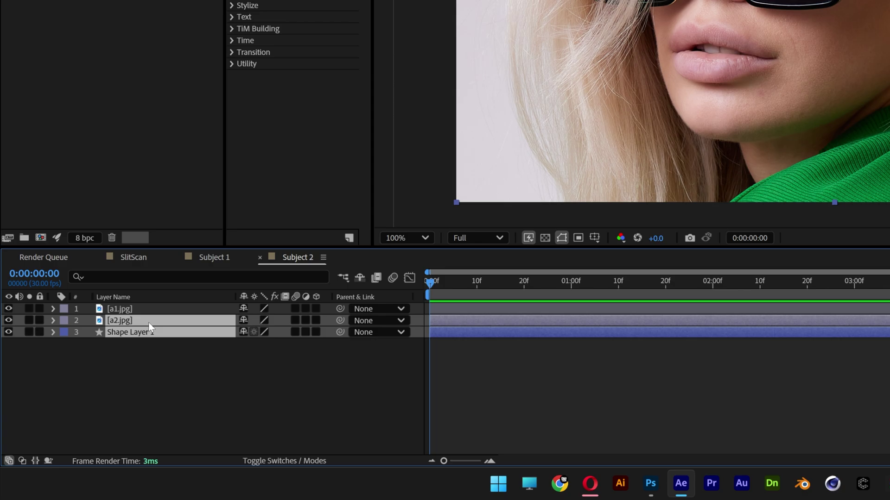
key(Delete)
Go back to SlitScan and hide Subject 1 so Subject 2 shows.
click(137, 260)
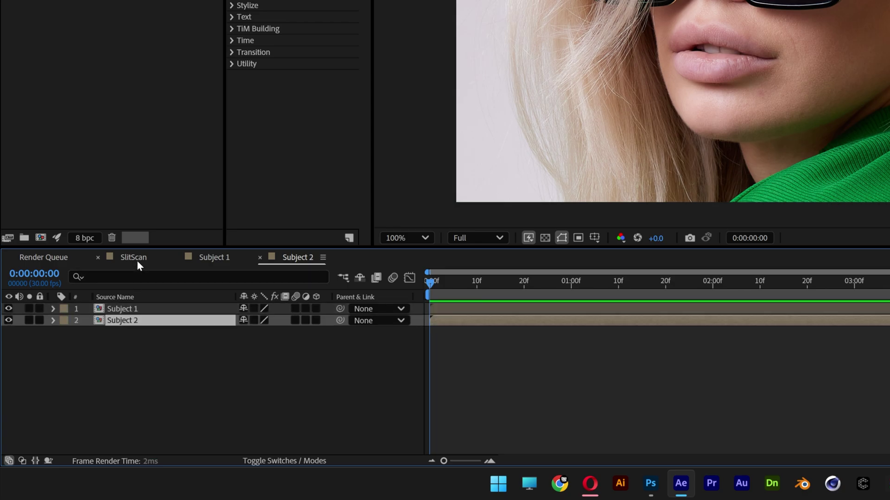
drag(137, 260, 314, 262)
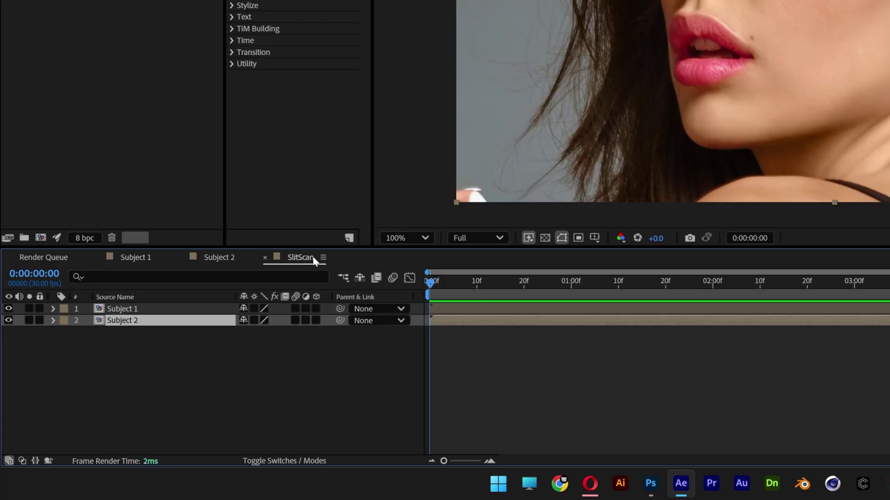
click(139, 309)
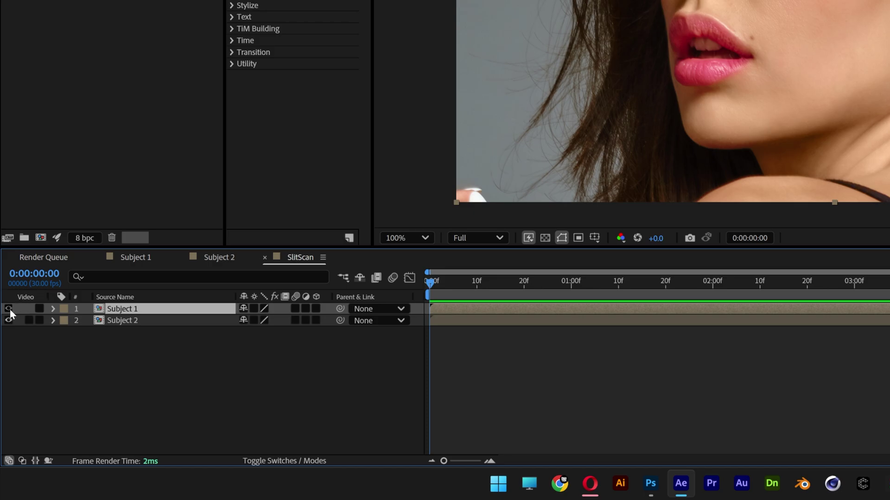
click(10, 310)
click(10, 309)
click(9, 309)
With the Pan Behind tool, snap Subject 2's anchor point to the frame's left edge.
click(139, 322)
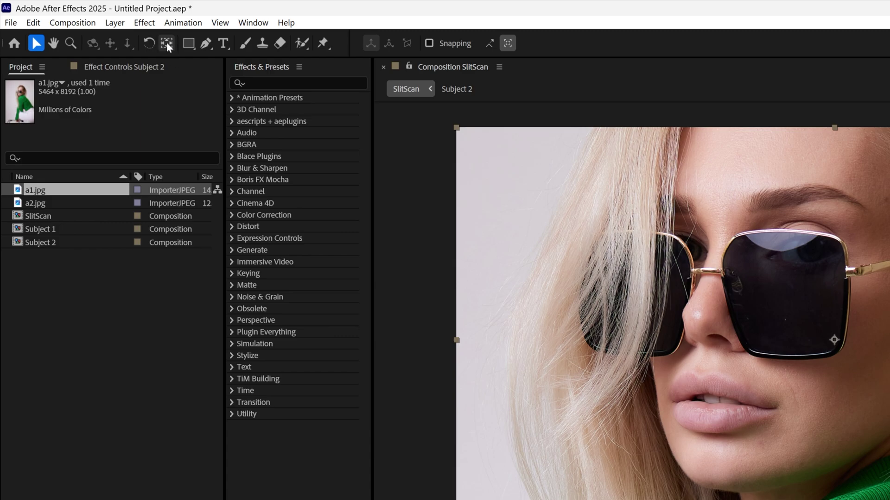
click(166, 42)
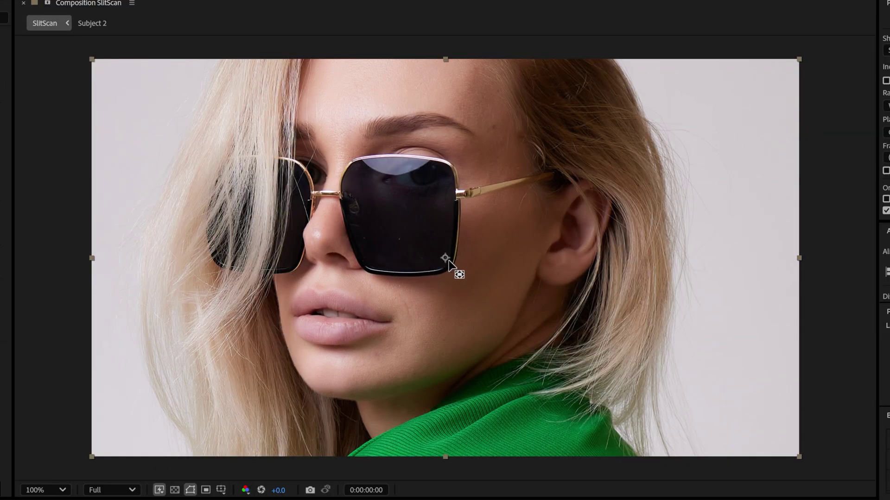
drag(447, 263, 134, 265)
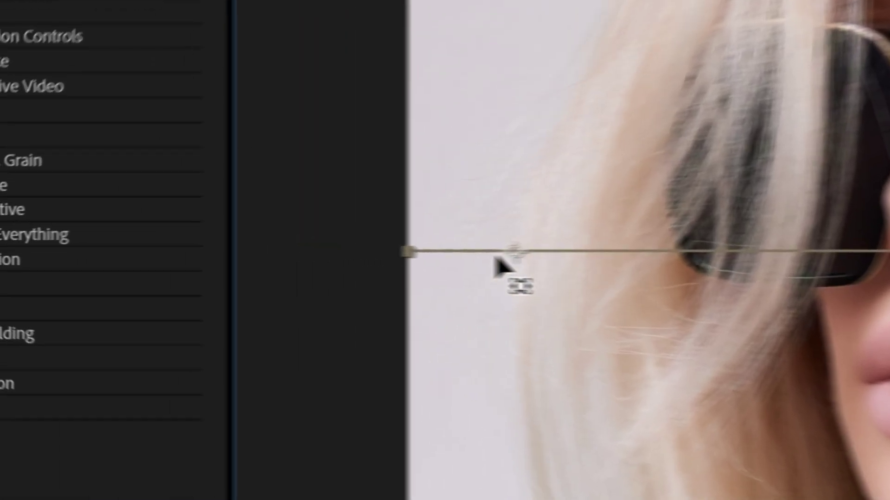
drag(497, 265, 429, 264)
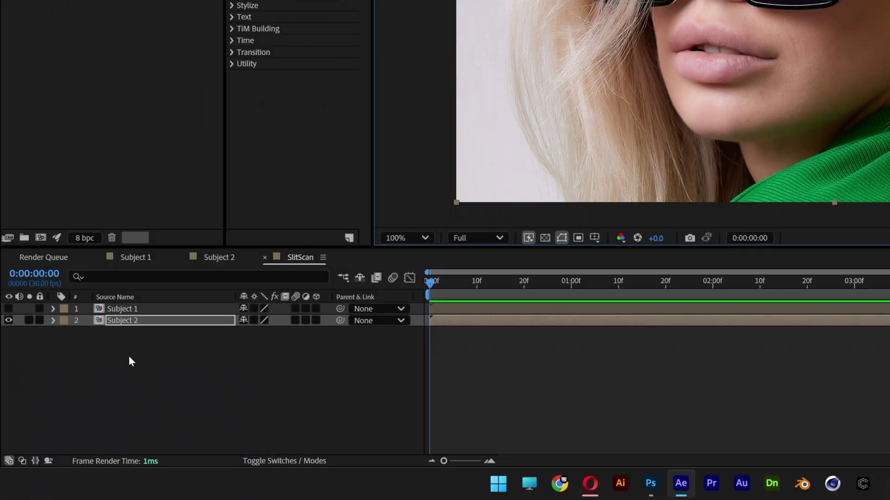
Keyframe Subject 2's Scale at 0:00 and set its width to 0% at 1:00.
key(s)
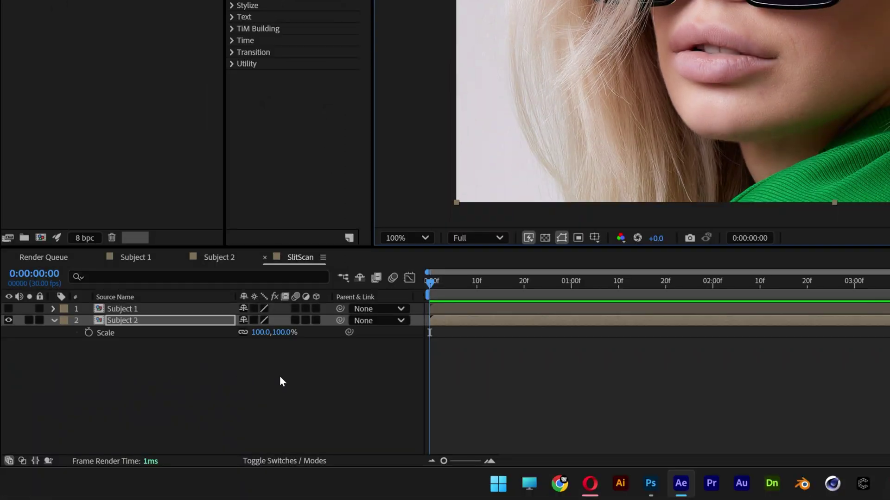
mouse_move(438, 282)
mouse_down()
mouse_move(462, 282)
mouse_move(429, 282)
mouse_up()
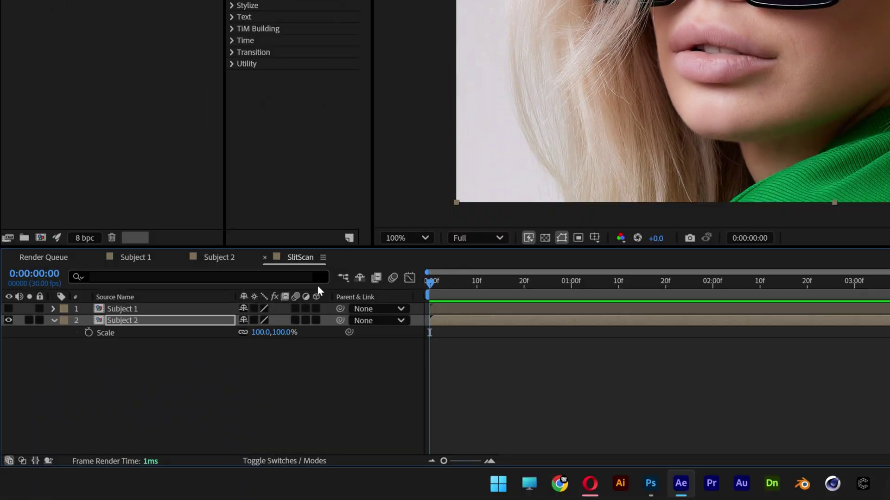
click(88, 333)
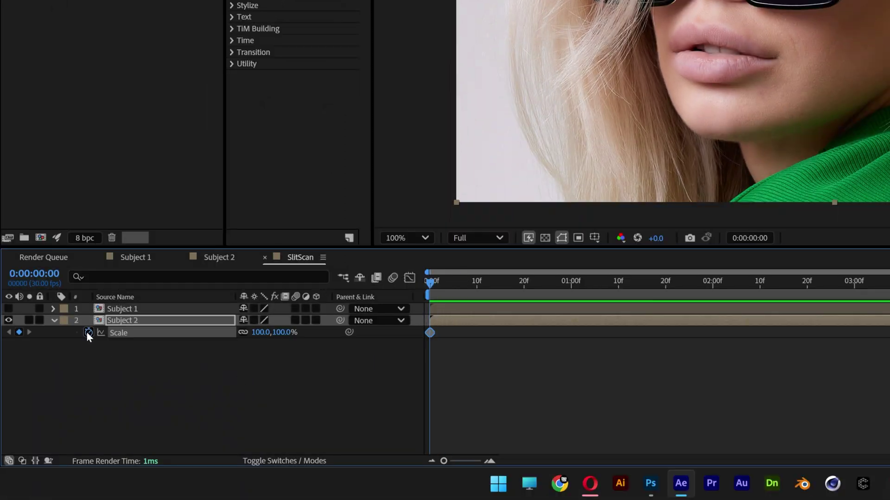
click(570, 284)
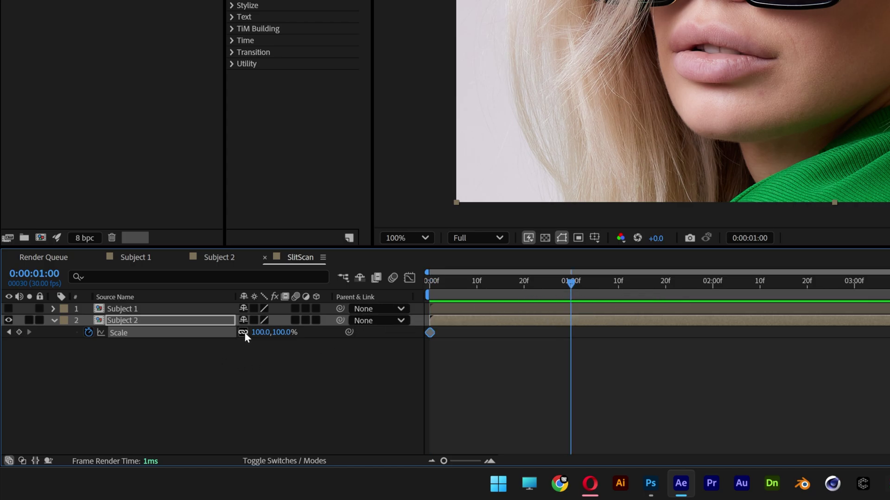
click(260, 332)
text(0)
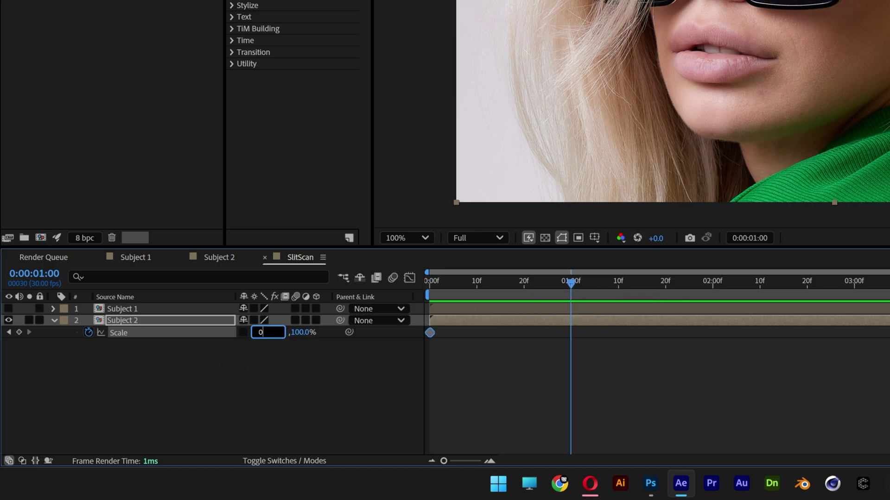
key(Return)
Apply Easy Ease to both Scale keyframes.
drag(562, 284, 430, 284)
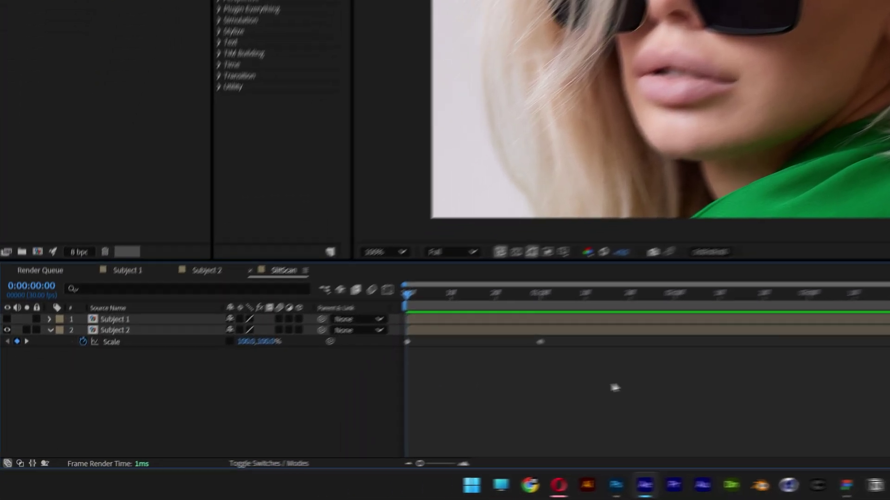
drag(371, 423, 267, 400)
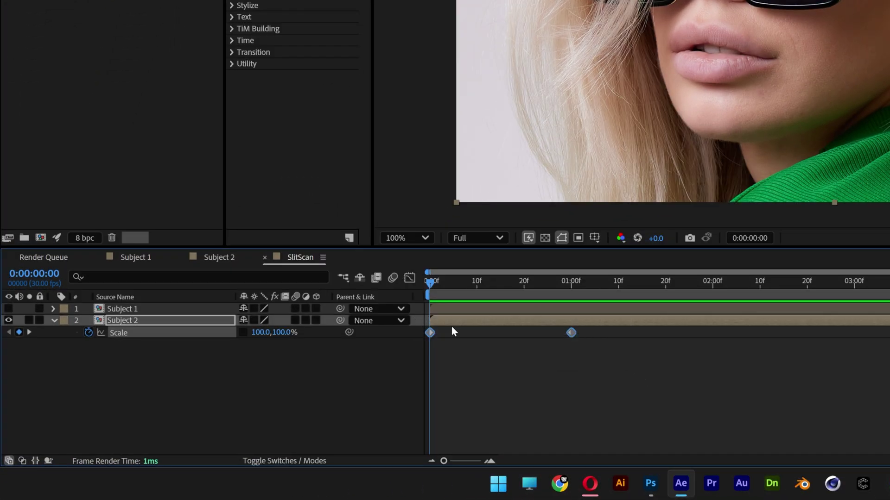
right_click(573, 332)
mouse_move(629, 329)
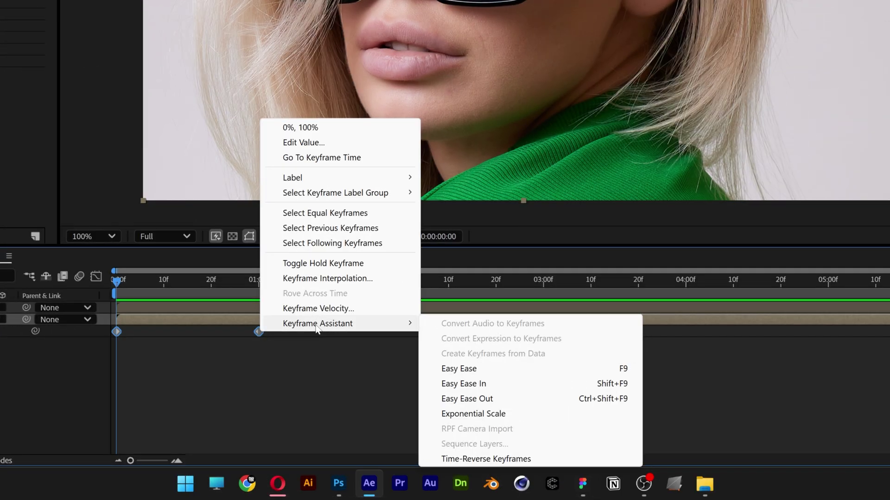
click(472, 369)
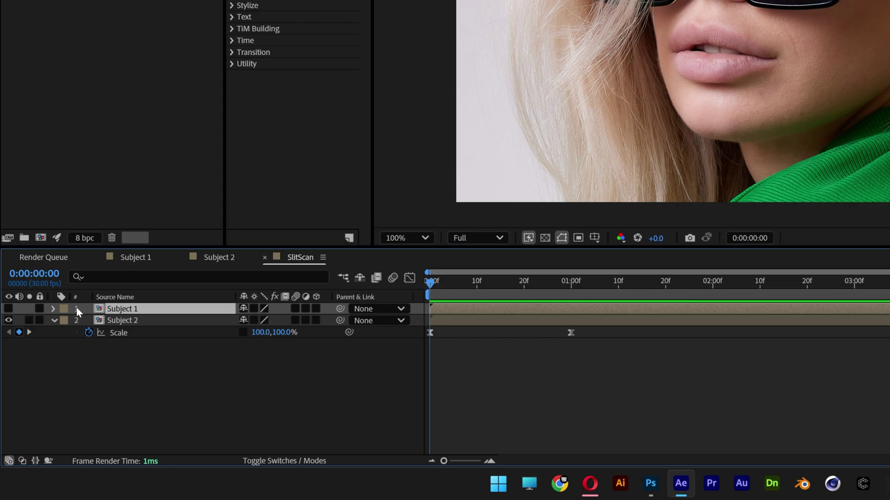
Show Subject 1 and paste Subject 2's eased Scale keyframes onto it.
click(9, 308)
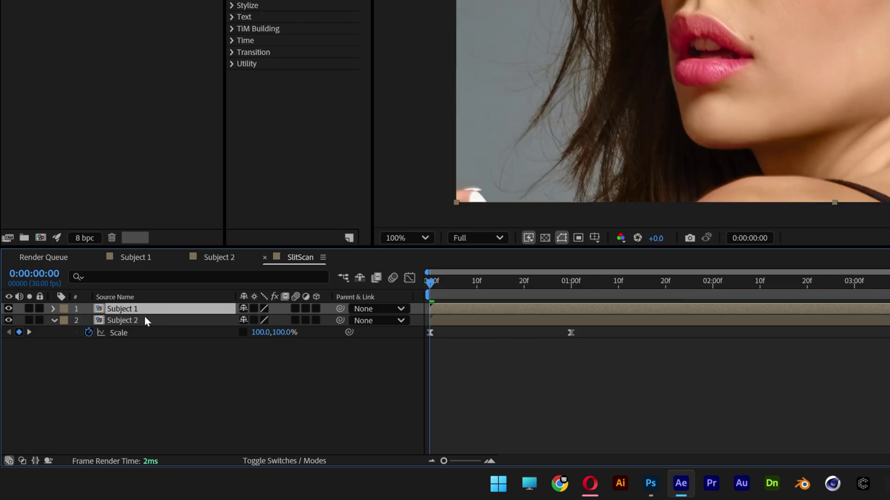
key(s)
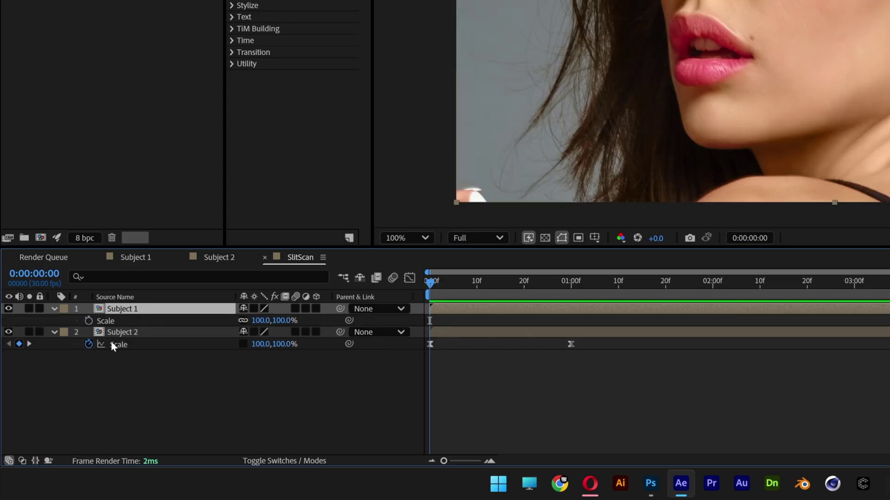
click(120, 343)
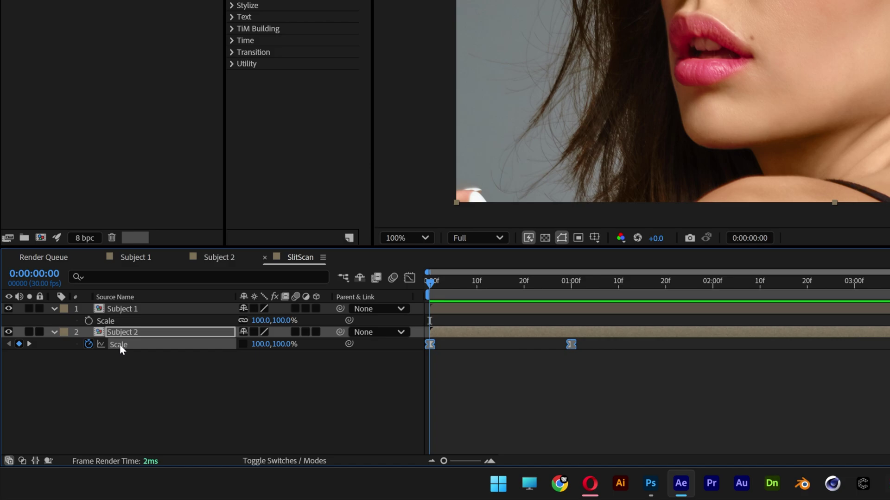
click(107, 322)
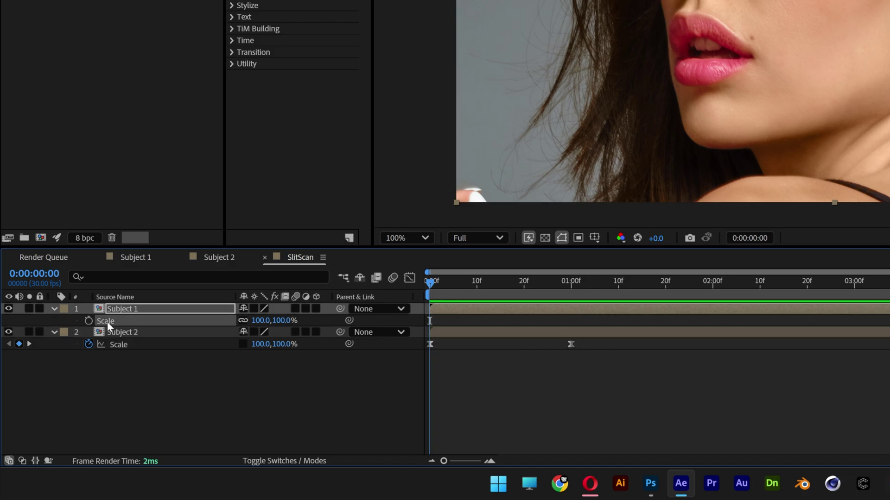
key(ctrl+v)
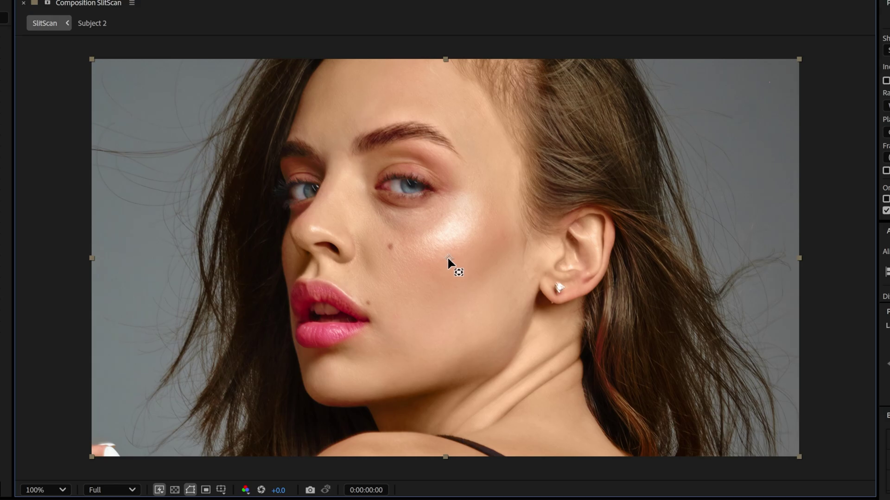
Move Subject 1's anchor to the right edge and time-reverse its Scale keyframes, checking frame 15.
drag(517, 261, 667, 257)
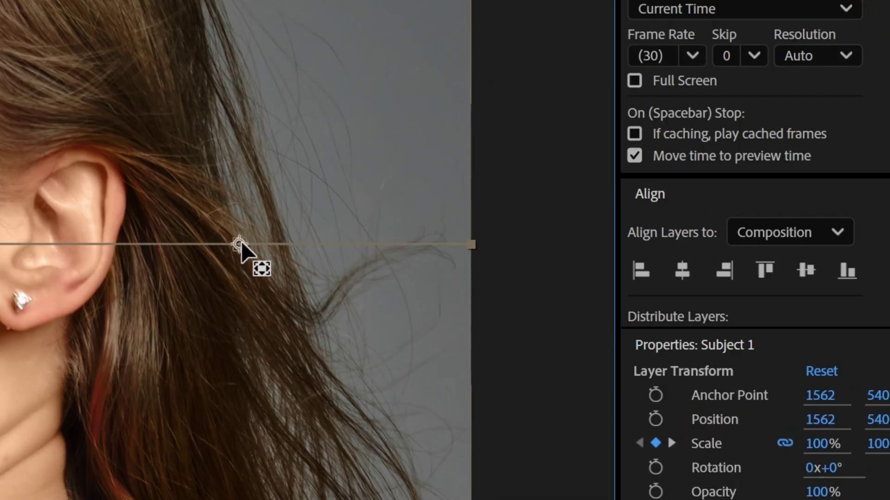
drag(240, 243, 455, 256)
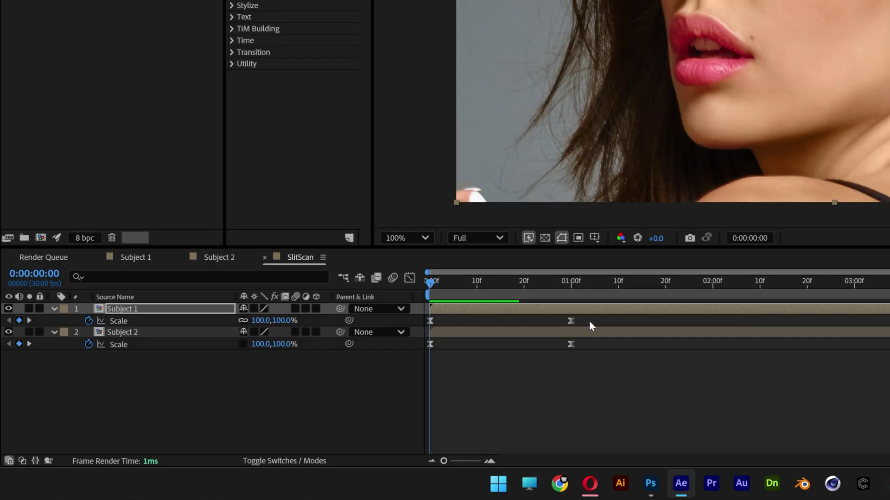
drag(589, 325, 418, 324)
right_click(570, 322)
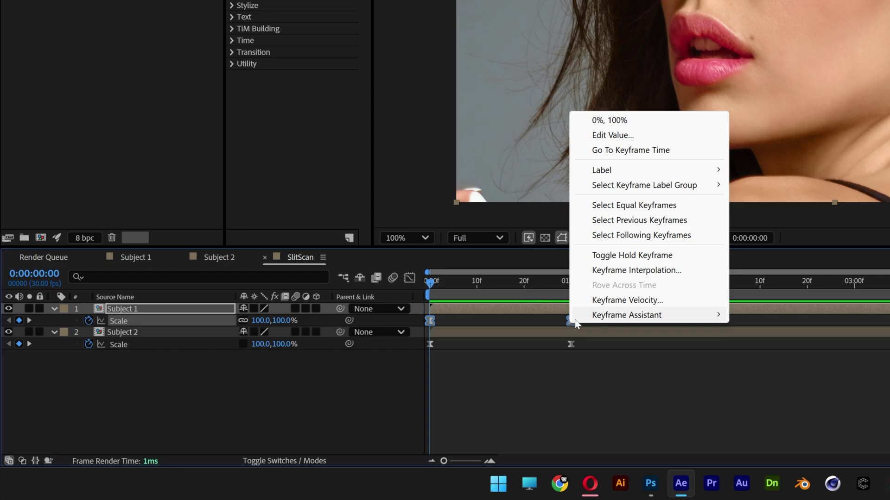
mouse_move(577, 324)
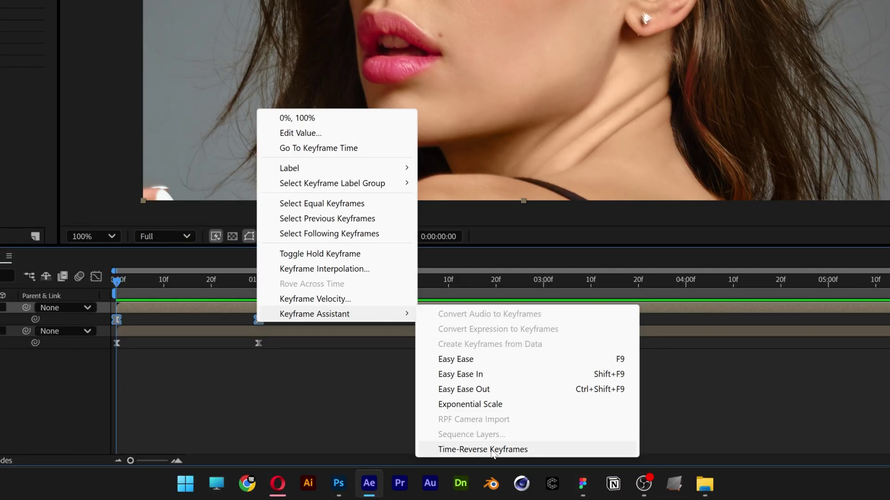
click(546, 450)
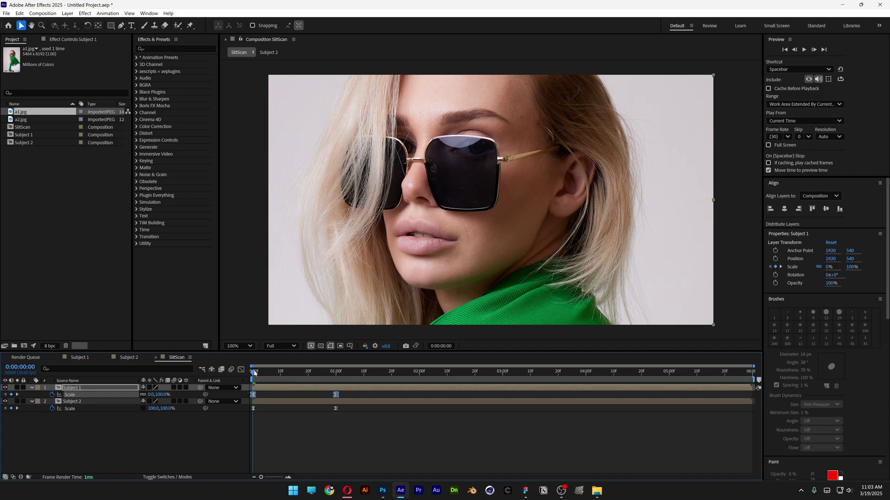
click(129, 279)
drag(260, 372, 297, 374)
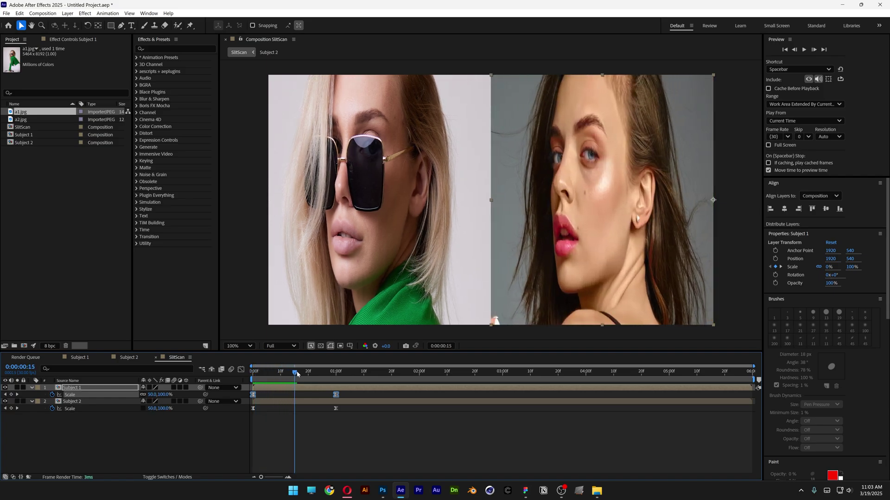
Split both Subject layers at 0:00:02:00 and delete the parts after two seconds.
key(Home)
drag(171, 441, 87, 368)
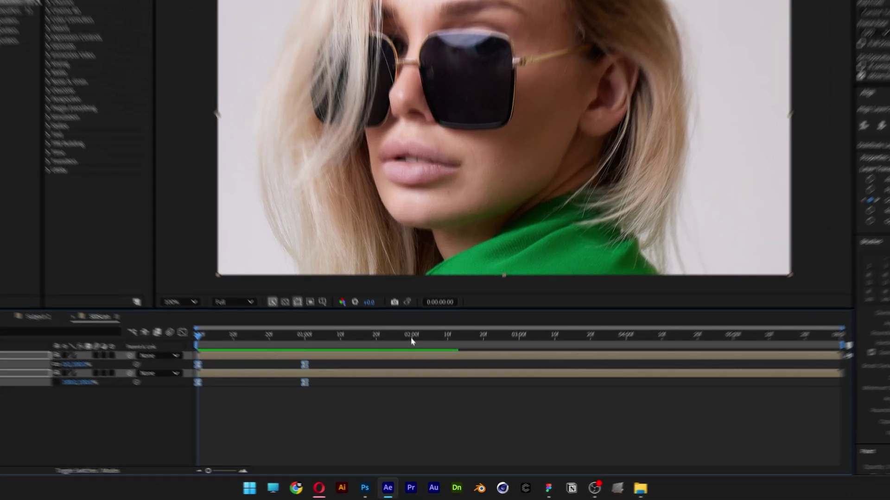
click(419, 377)
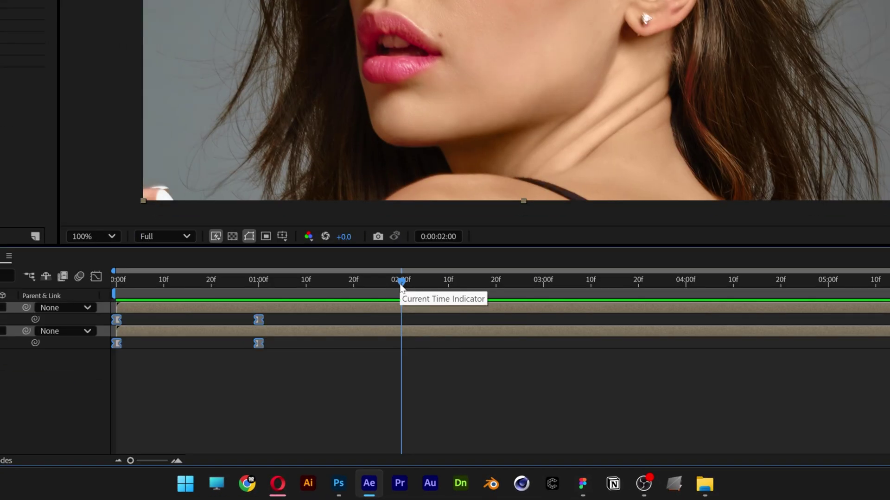
key(ctrl+shift+d)
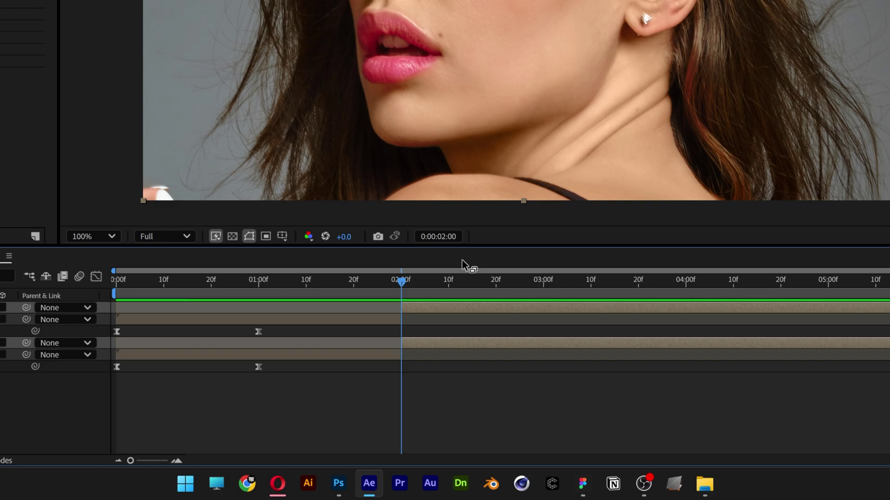
key(Delete)
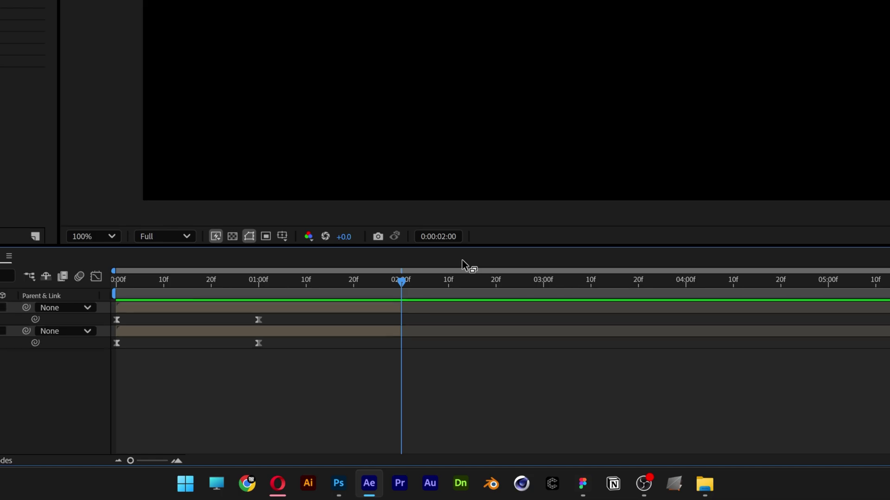
Duplicate both Subject layers, put the copies in rows 1–2 starting at 2:00, and preview the switch.
drag(270, 388, 152, 278)
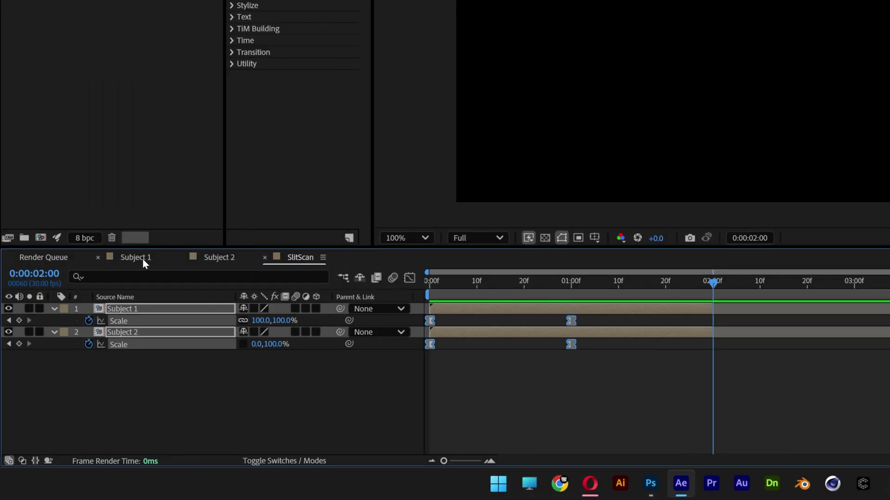
key(ctrl+d)
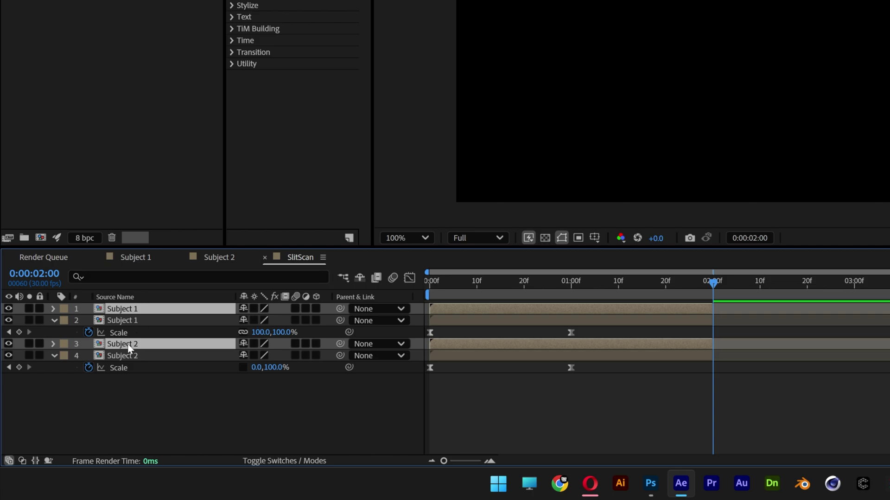
drag(129, 349, 133, 321)
drag(440, 310, 726, 334)
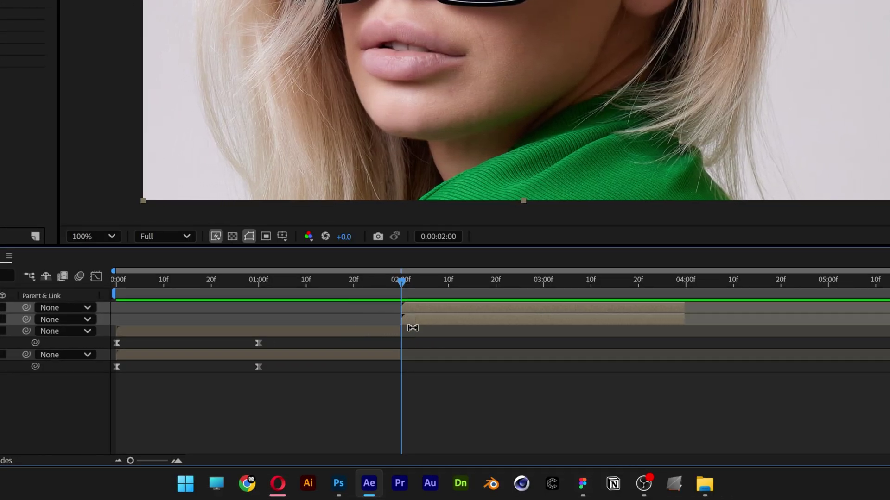
key(u)
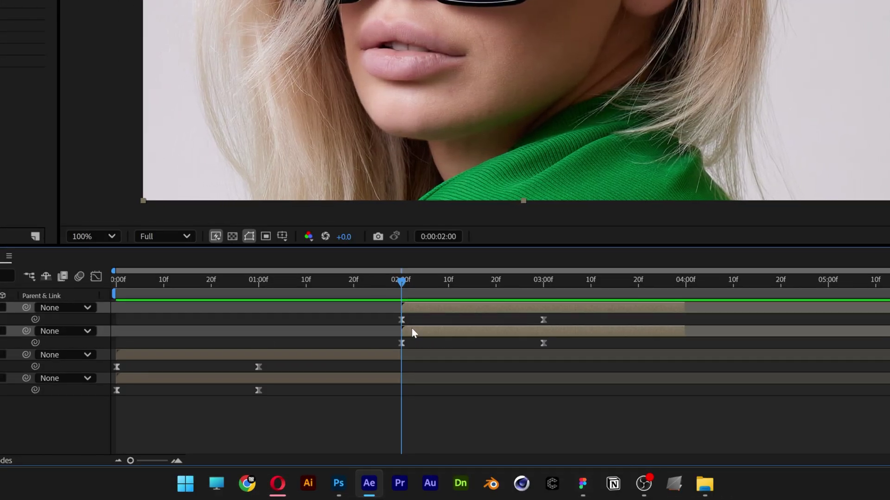
mouse_move(363, 279)
mouse_down()
mouse_move(405, 281)
mouse_move(404, 290)
mouse_move(373, 284)
mouse_move(446, 286)
mouse_move(302, 282)
mouse_move(442, 281)
mouse_move(353, 282)
mouse_up()
Time-reverse the Scale keyframes on both copied Subject layers.
drag(572, 317, 399, 348)
right_click(403, 344)
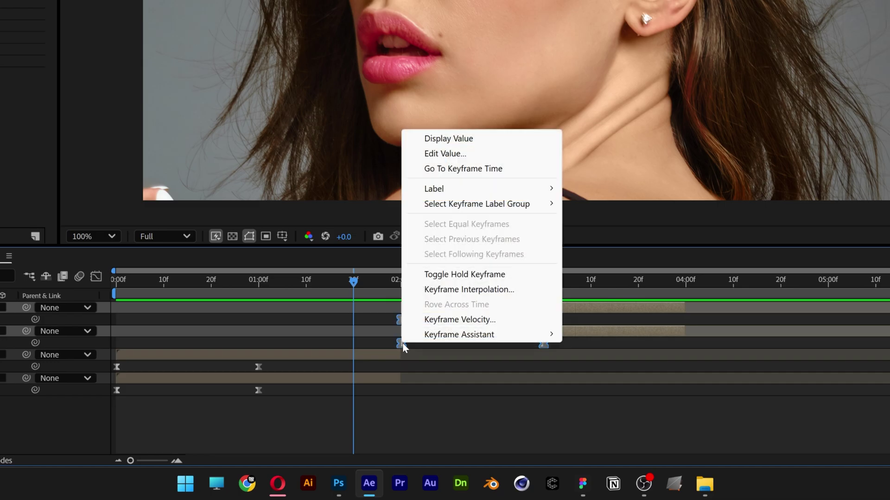
mouse_move(518, 335)
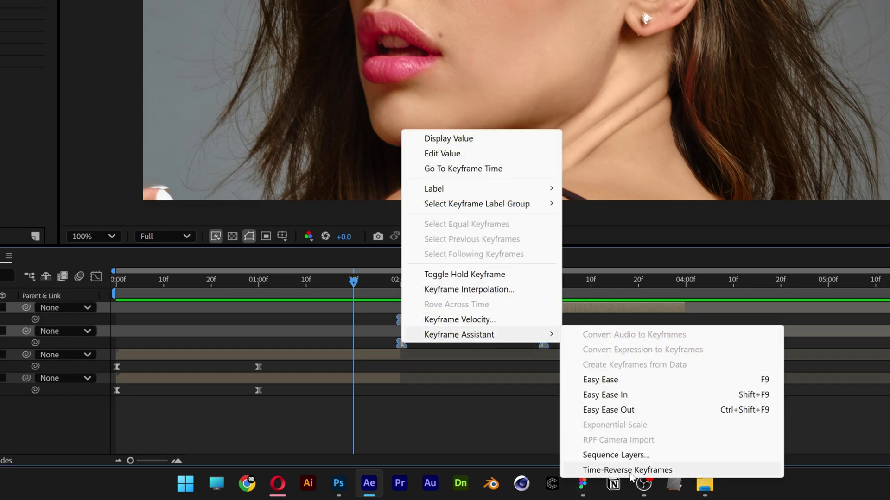
click(673, 471)
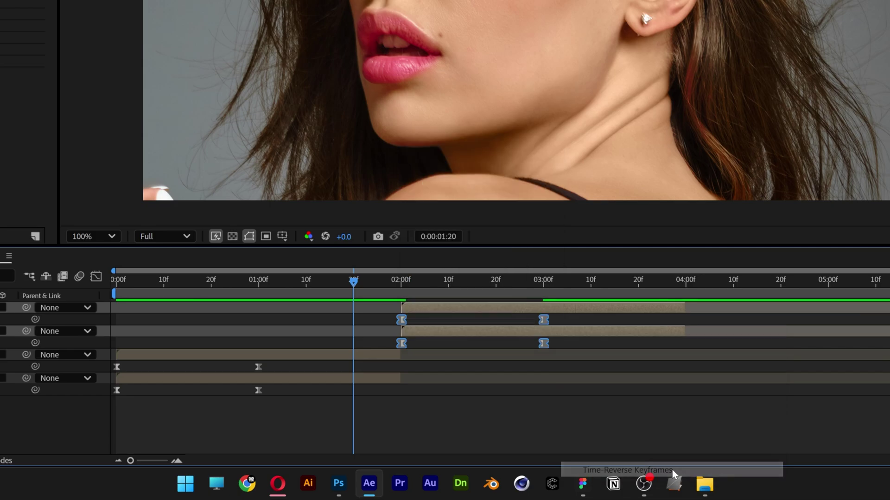
Move the brunette copy's anchor point to the frame's left edge with the Pan Behind tool.
click(427, 347)
drag(353, 281, 400, 285)
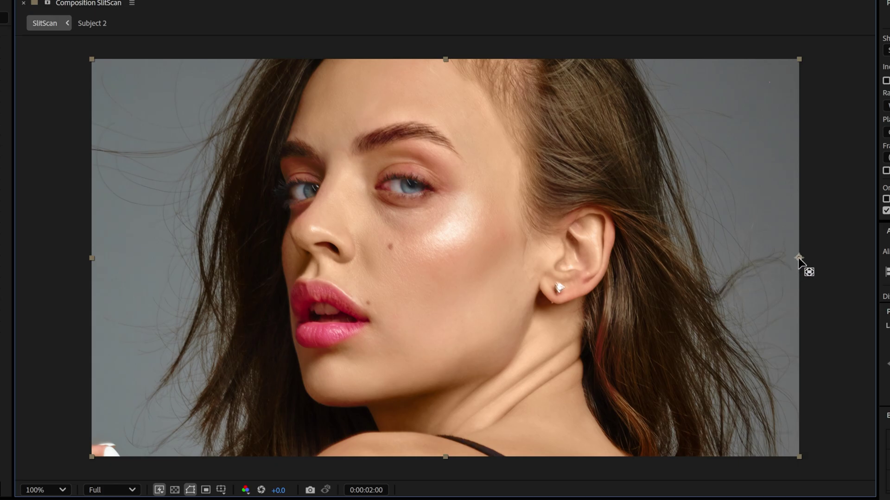
drag(798, 257, 105, 262)
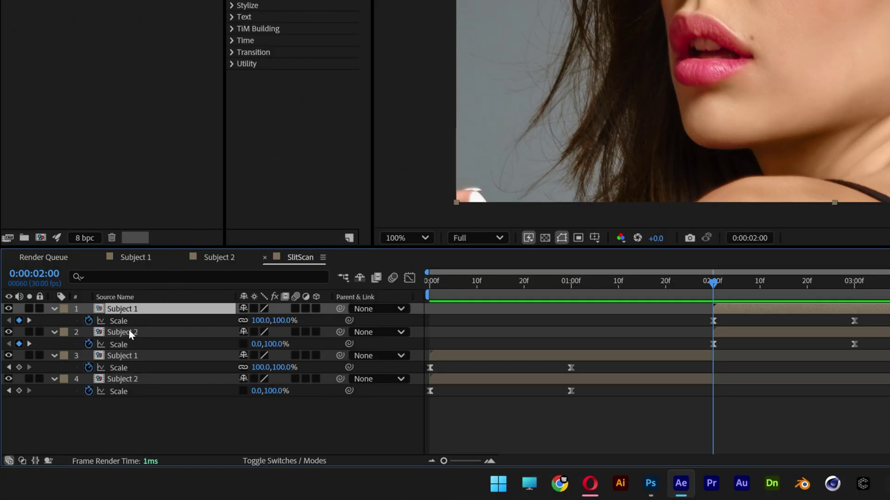
Move the Subject 2 copy's anchor point to the right edge (1920, 540), then preview from the start.
click(83, 363)
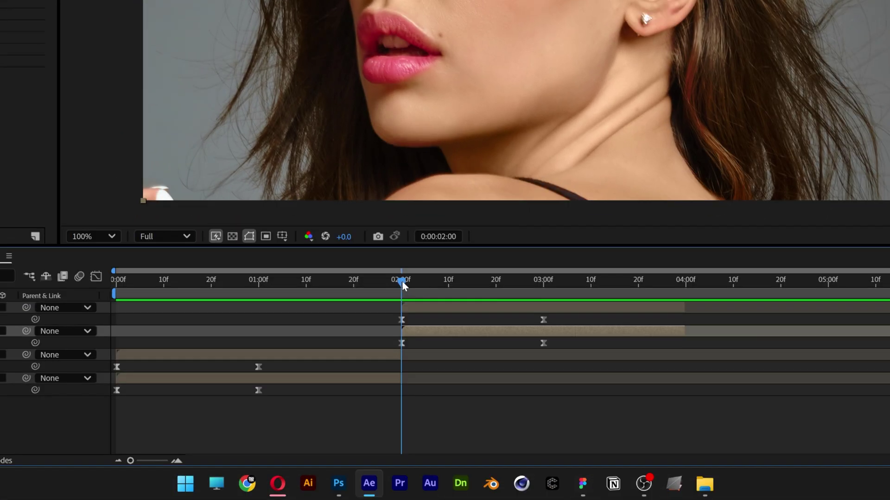
drag(402, 284, 545, 280)
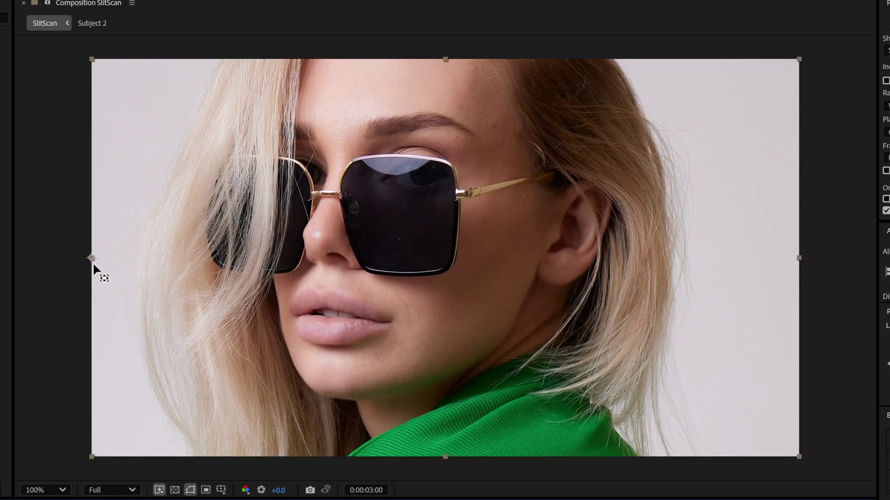
drag(102, 263, 796, 263)
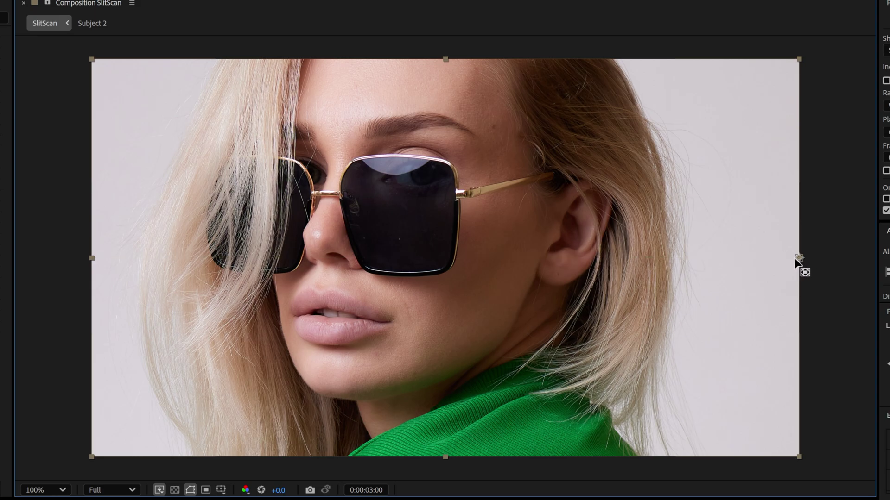
key(Home)
key(space)
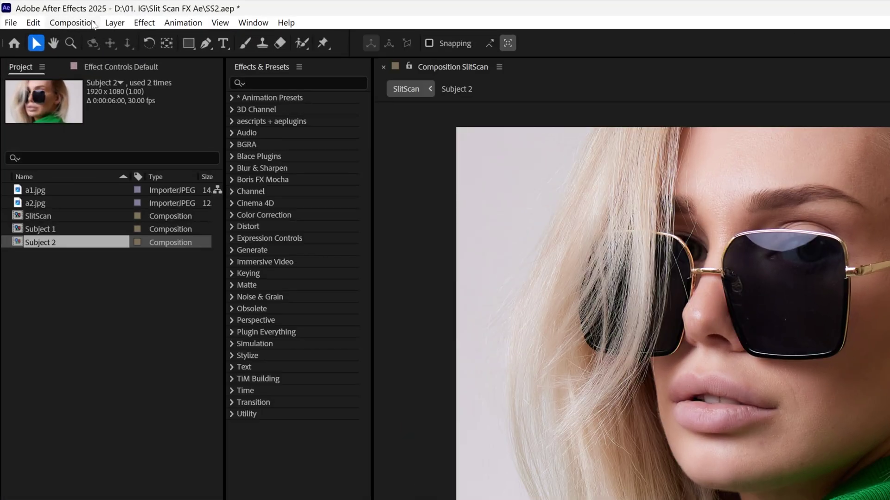
Set the SlitScan composition's duration to 8 seconds.
click(42, 13)
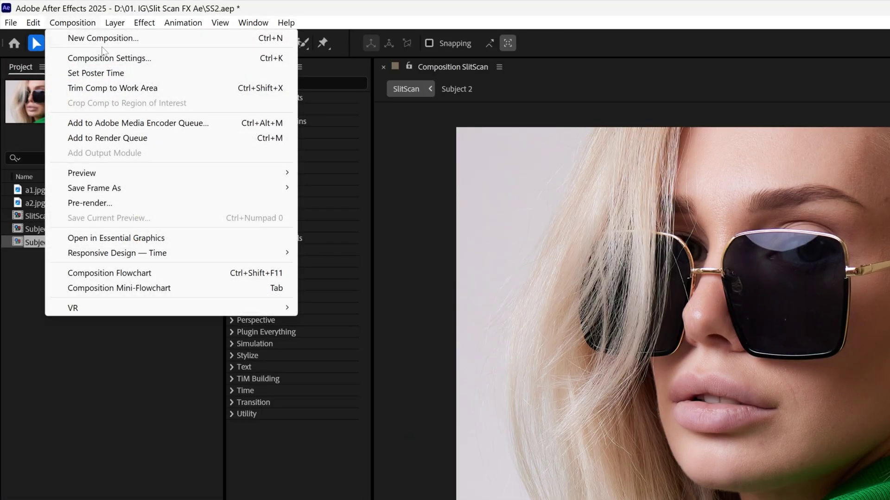
click(63, 32)
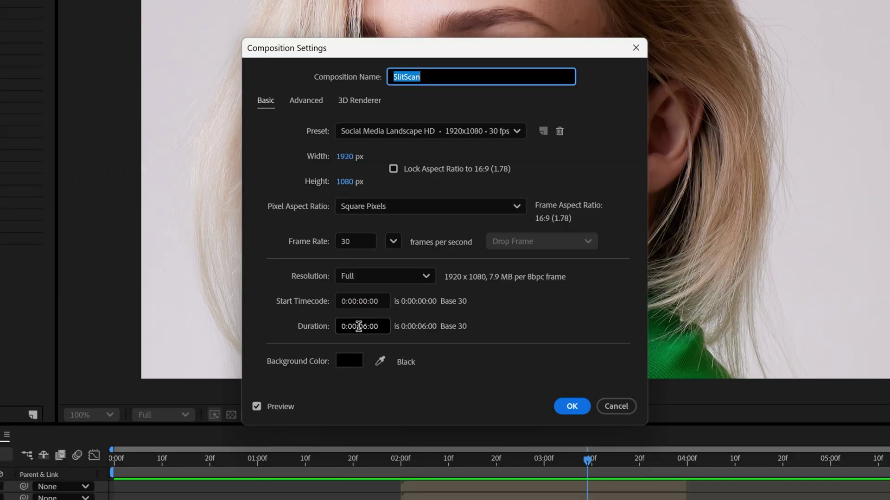
click(366, 327)
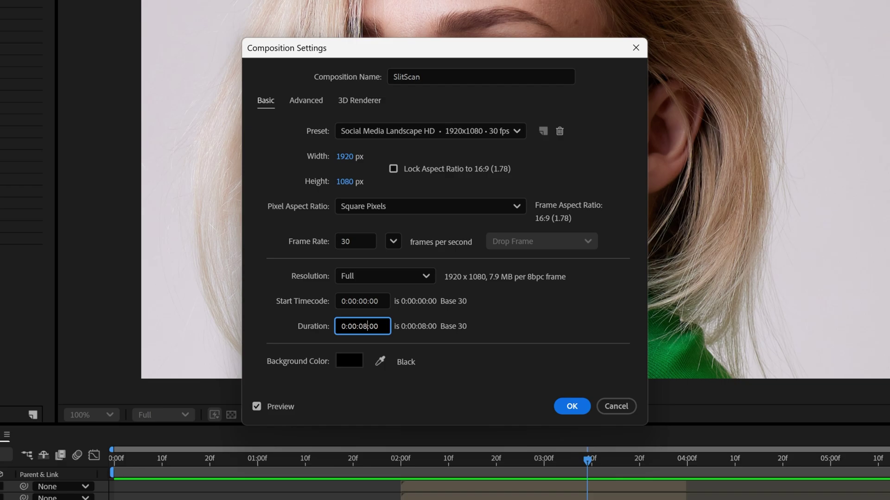
key(Return)
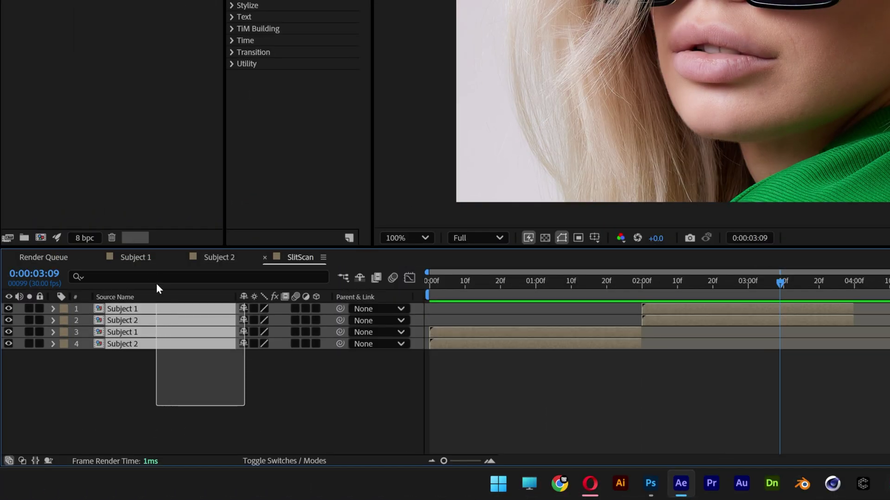
Duplicate the four Subject layers and stagger them so layers 3–4 start at 04:00 and 1–2 at 06:00.
key(ctrl+d)
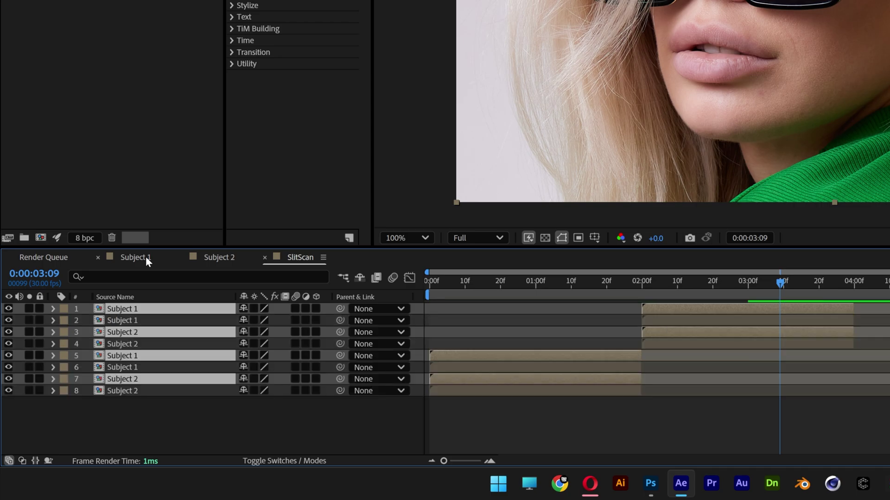
drag(125, 384, 137, 319)
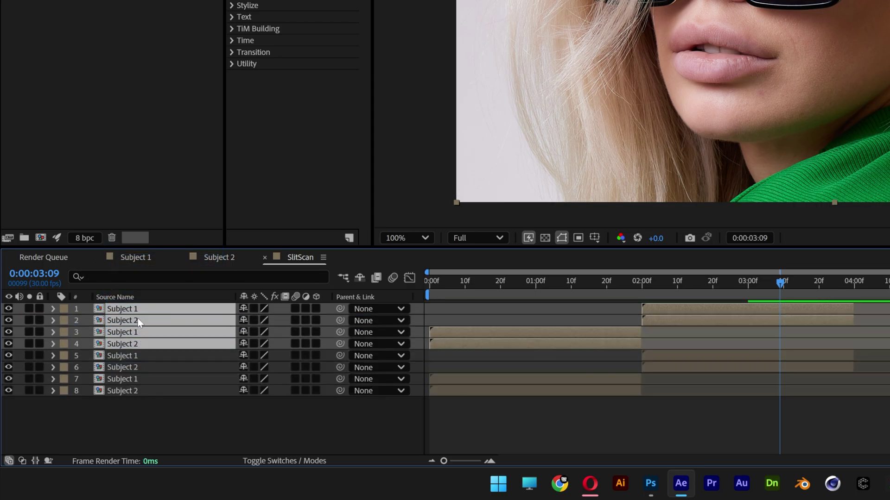
drag(442, 331, 845, 335)
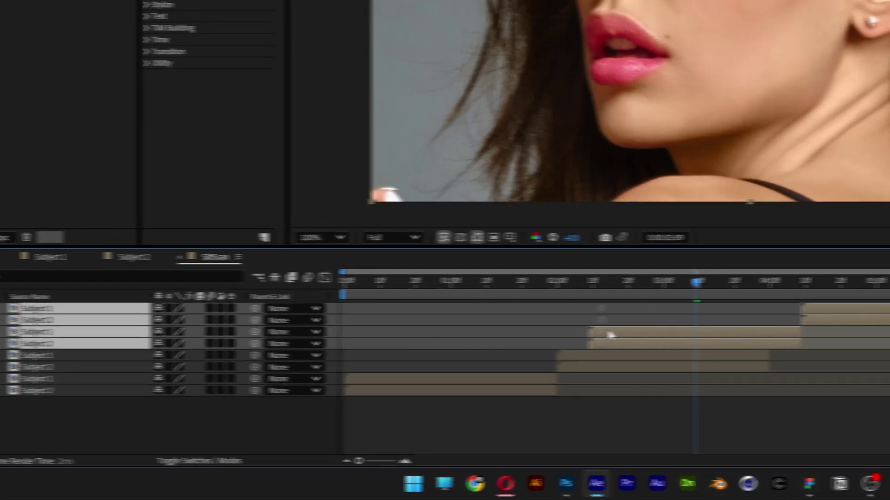
drag(533, 339, 552, 339)
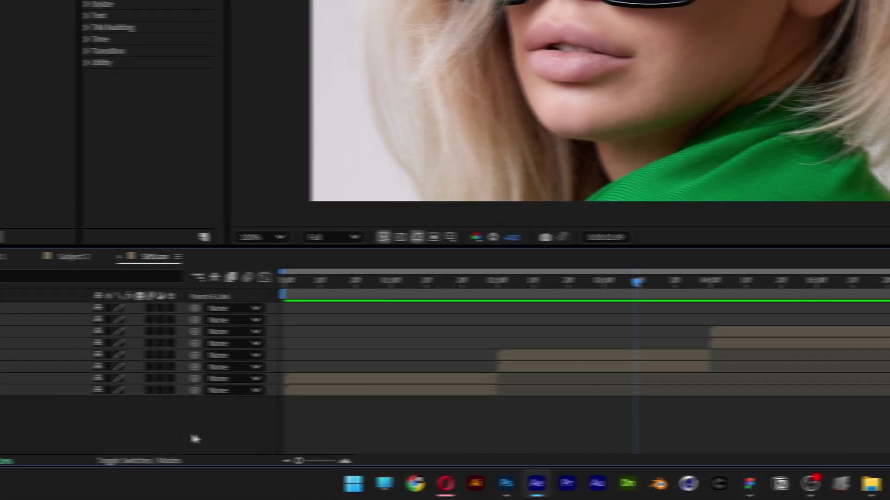
drag(299, 425, 150, 291)
Pre-compose all eight subject layers into 'Subject Comp'.
right_click(143, 310)
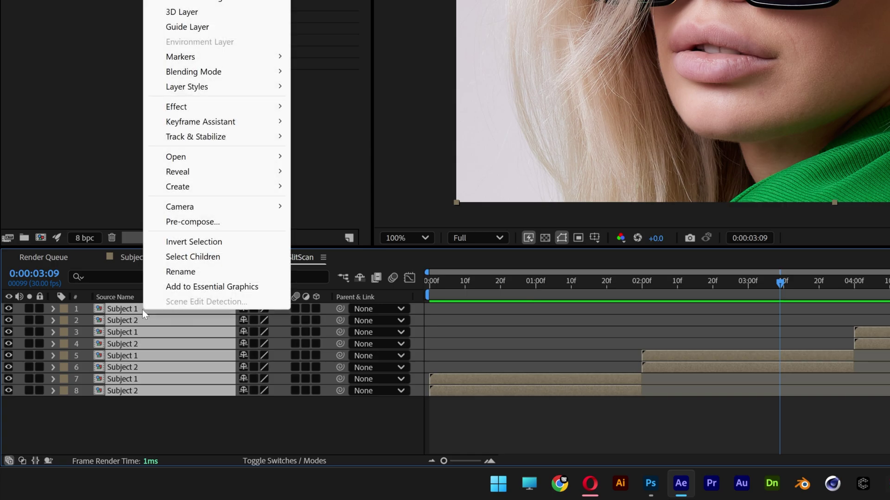
click(207, 221)
text(Subject Comp)
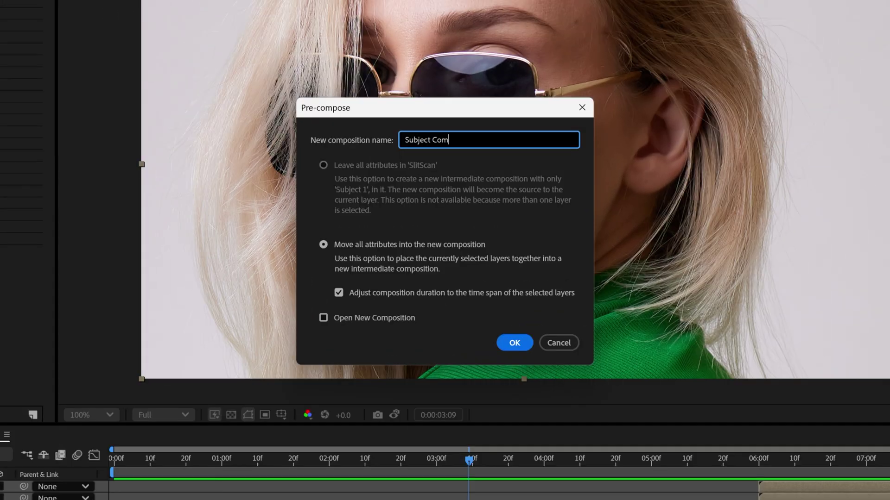
key(Return)
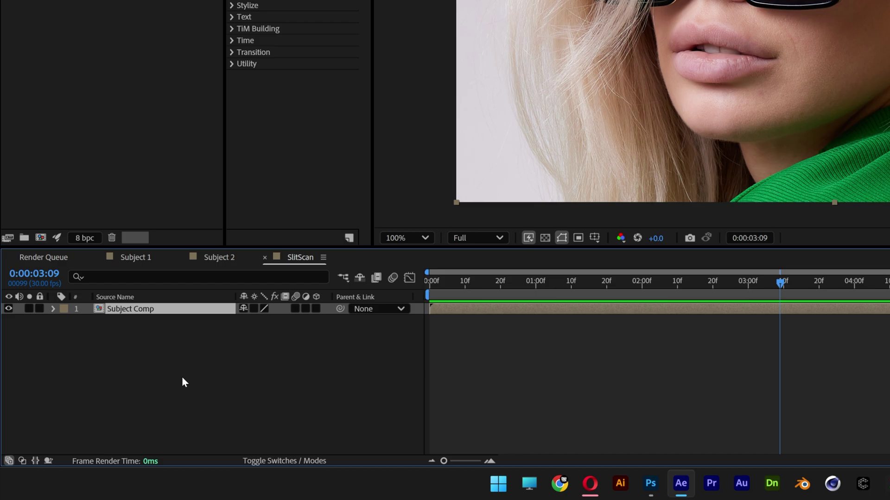
Add a new solid named 'Gradient' and apply the Gradient Ramp effect to it.
right_click(182, 377)
mouse_move(275, 213)
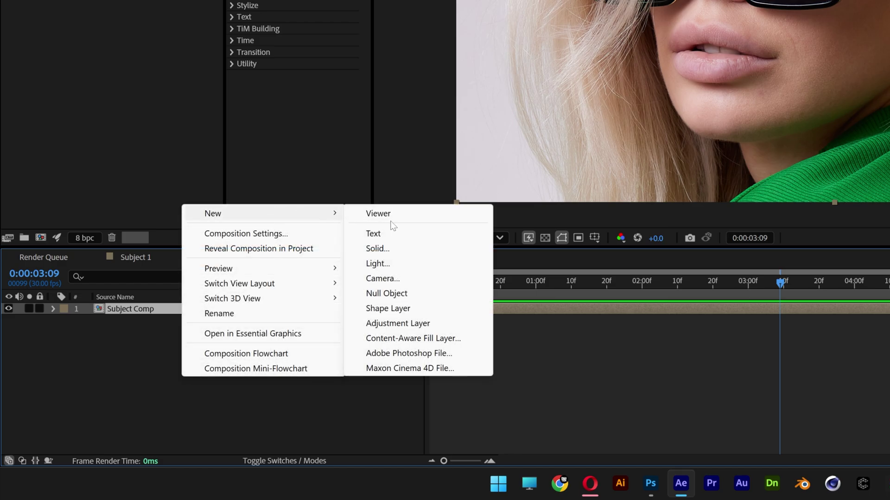
click(391, 248)
text(Grad)
text(ie)
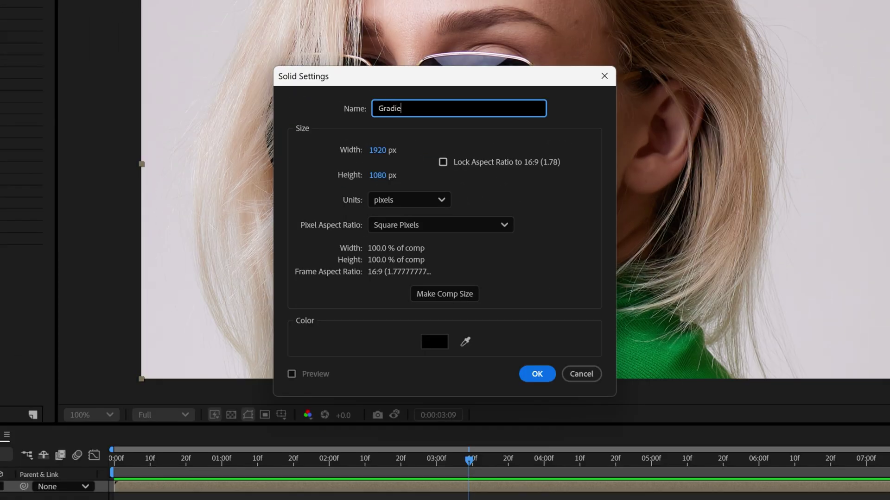
text(nt)
key(Return)
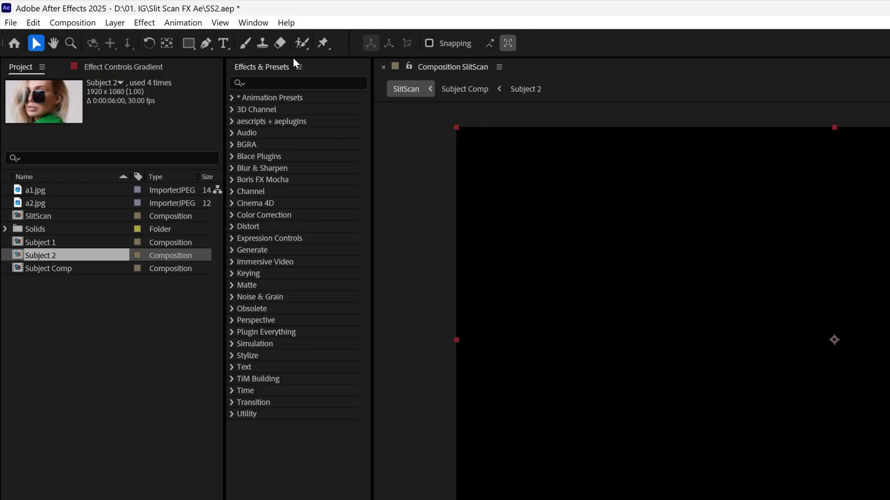
click(288, 83)
text(gradient ramp)
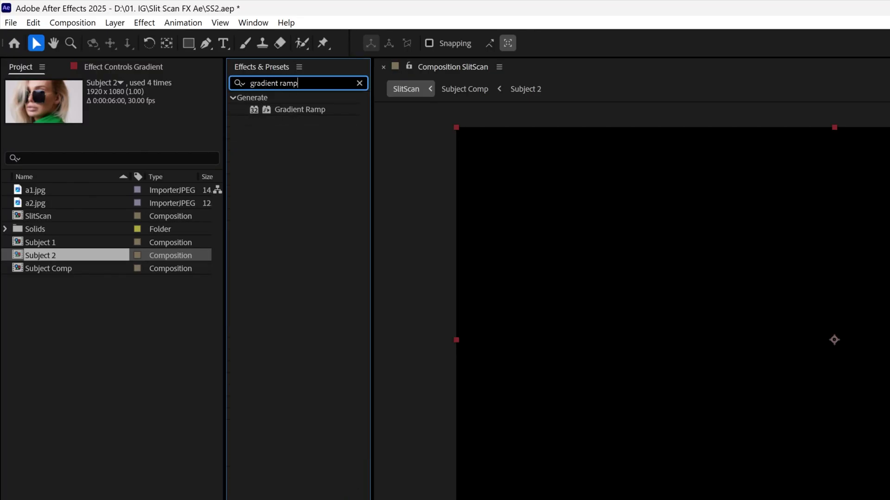
click(308, 110)
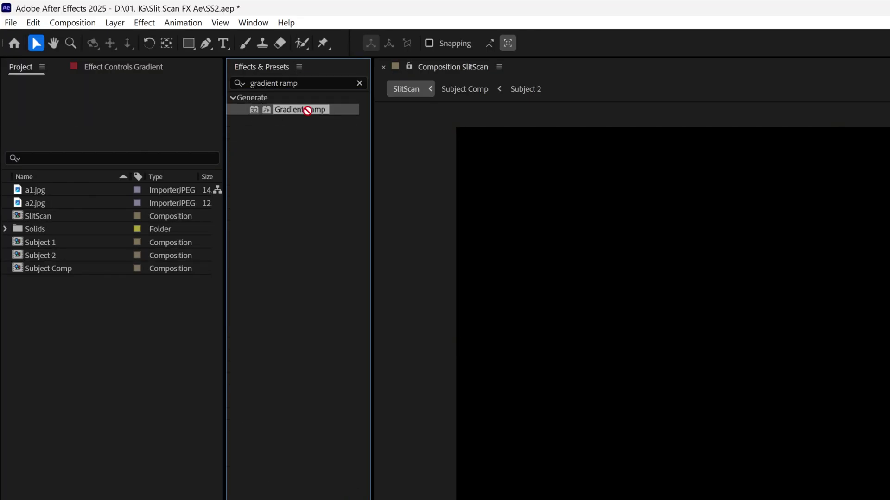
drag(144, 369, 144, 369)
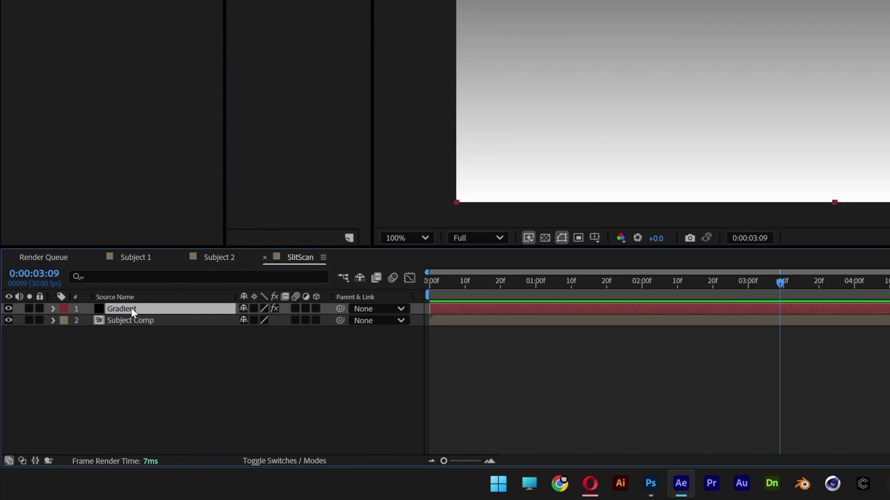
Pre-compose the Gradient solid with its effects into a 'Gradient' precomp placed beneath Subject Comp.
right_click(132, 310)
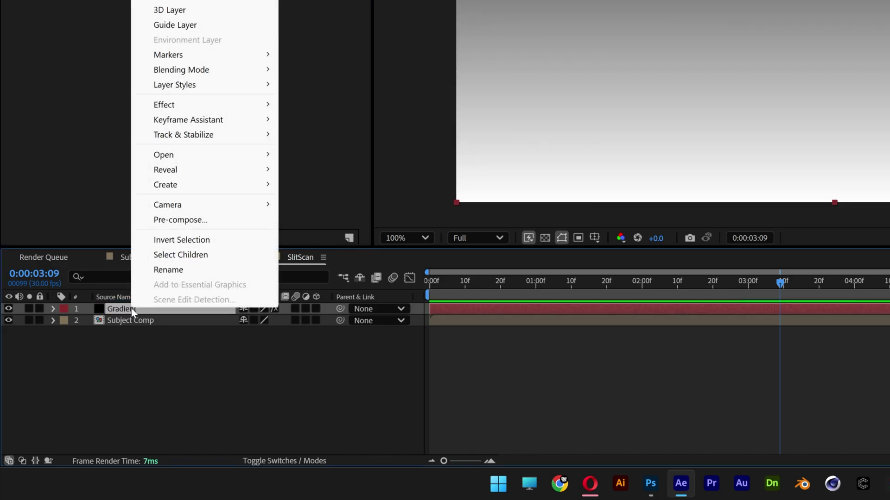
click(192, 219)
text(Gra)
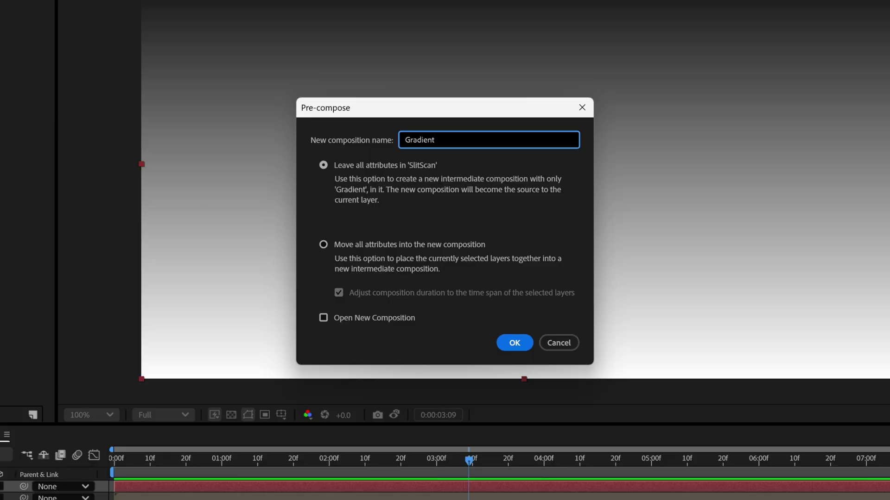
text(dient)
click(324, 245)
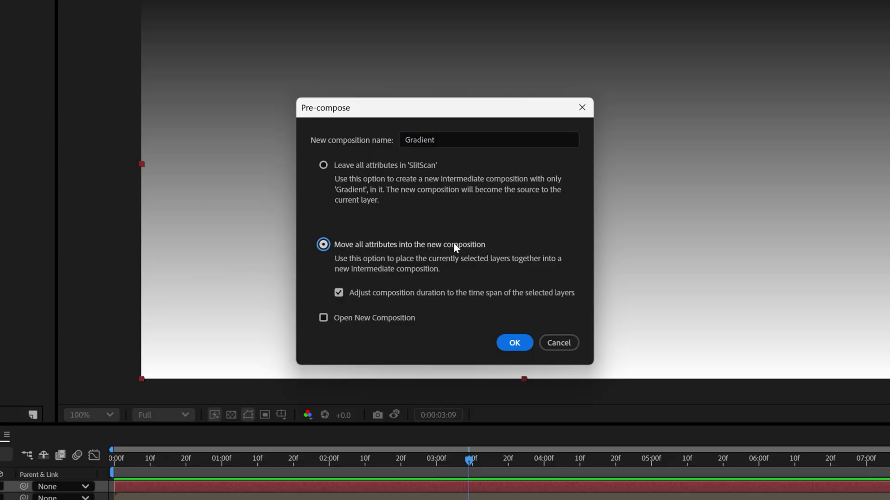
click(515, 340)
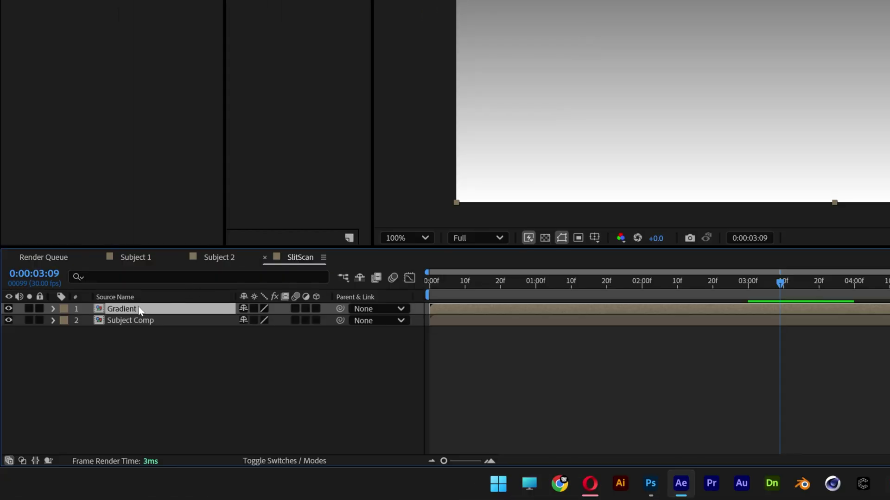
drag(139, 310, 138, 336)
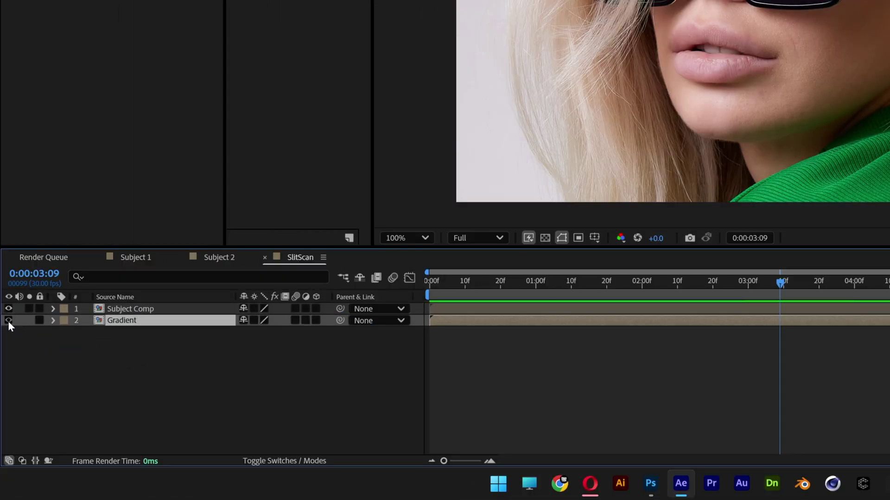
click(149, 309)
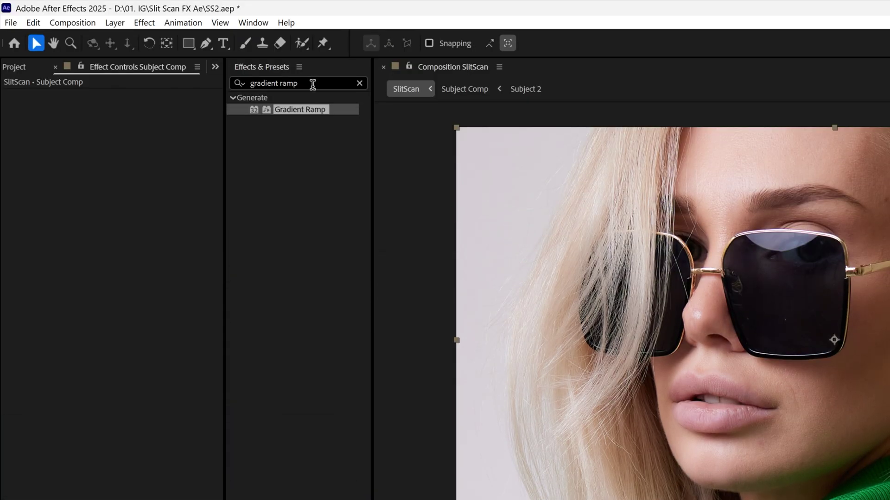
drag(312, 84, 250, 83)
Apply Time Displacement to Subject Comp, mapped to 2. Gradient's Effects & Masks, max displacement 2.3 seconds.
text(time disp)
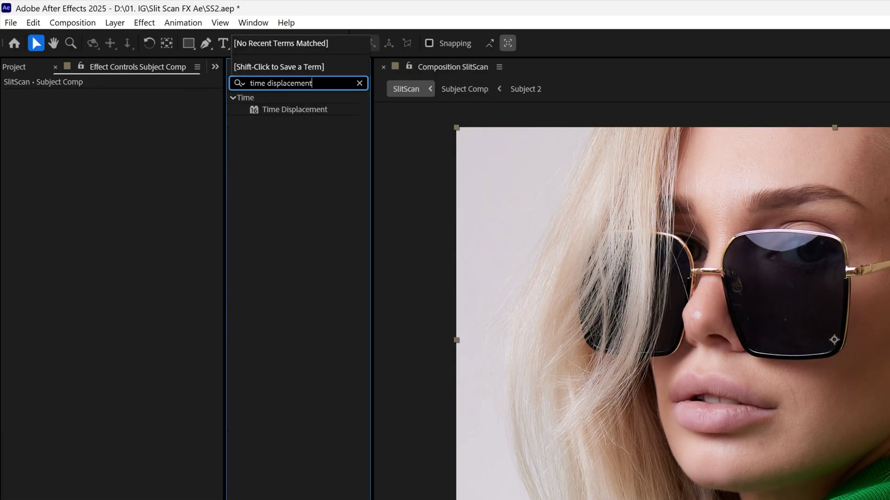
text(lacement)
drag(283, 111, 151, 307)
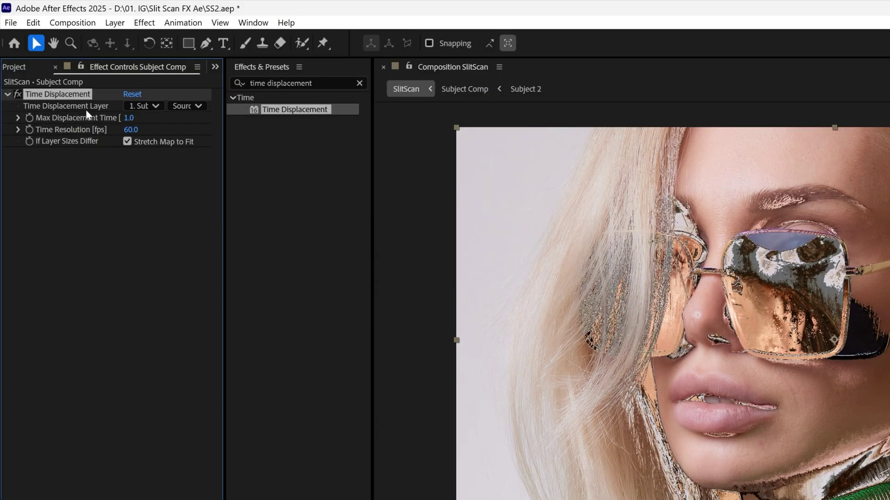
click(143, 107)
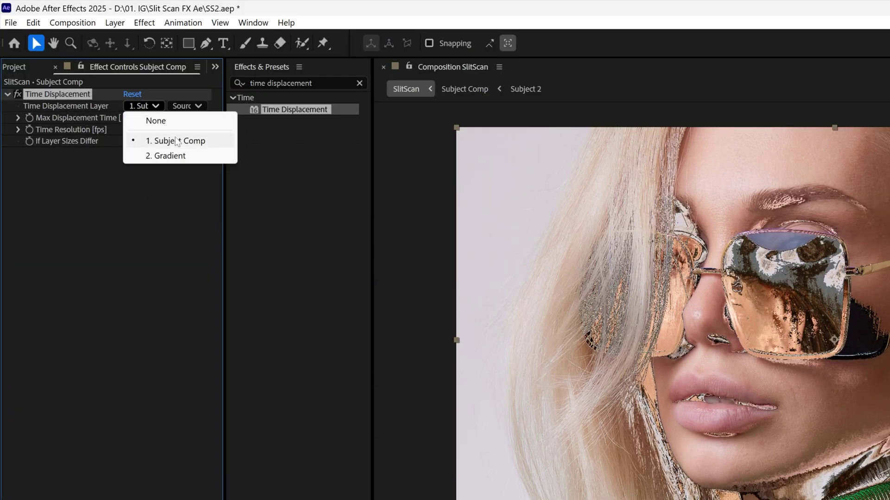
click(185, 157)
click(188, 107)
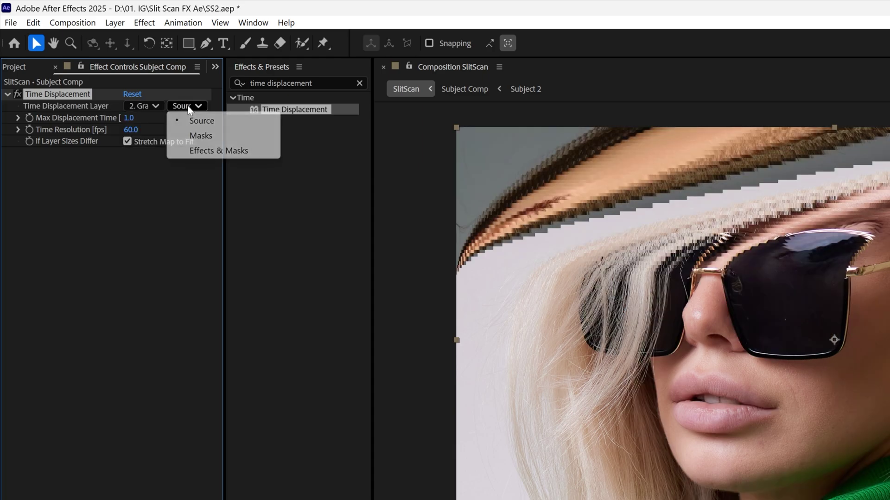
click(211, 152)
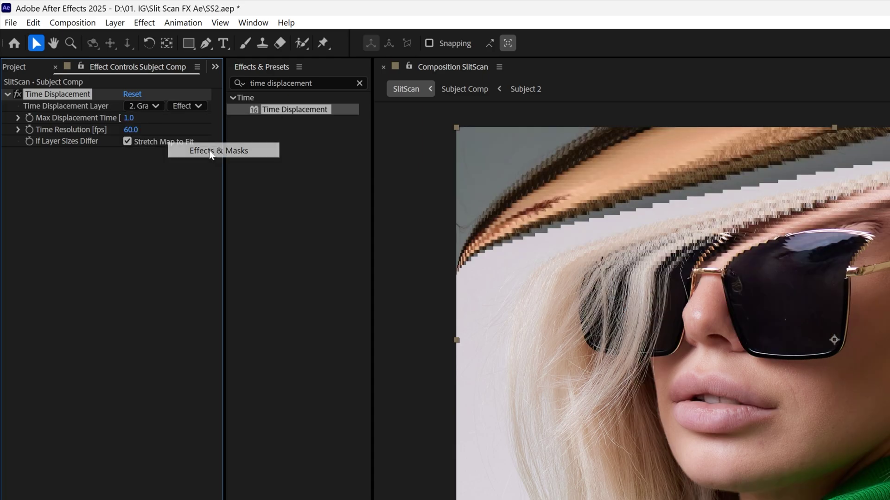
click(132, 118)
text(2.3)
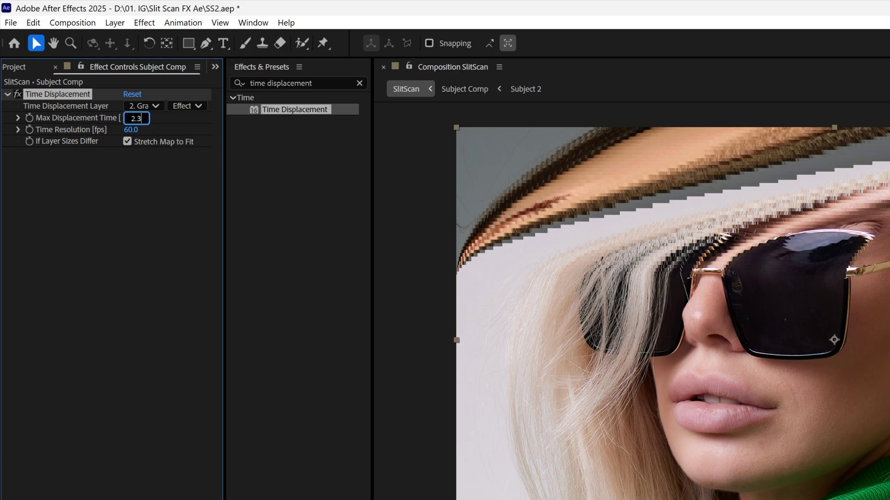
key(Return)
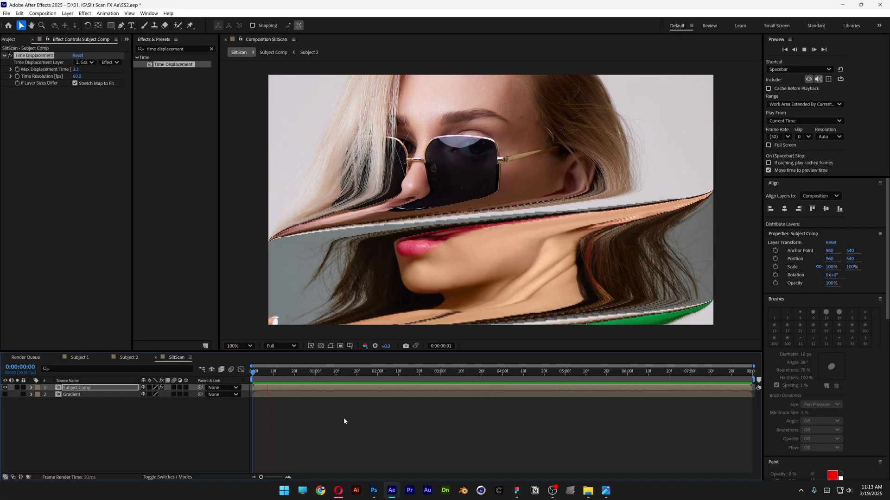